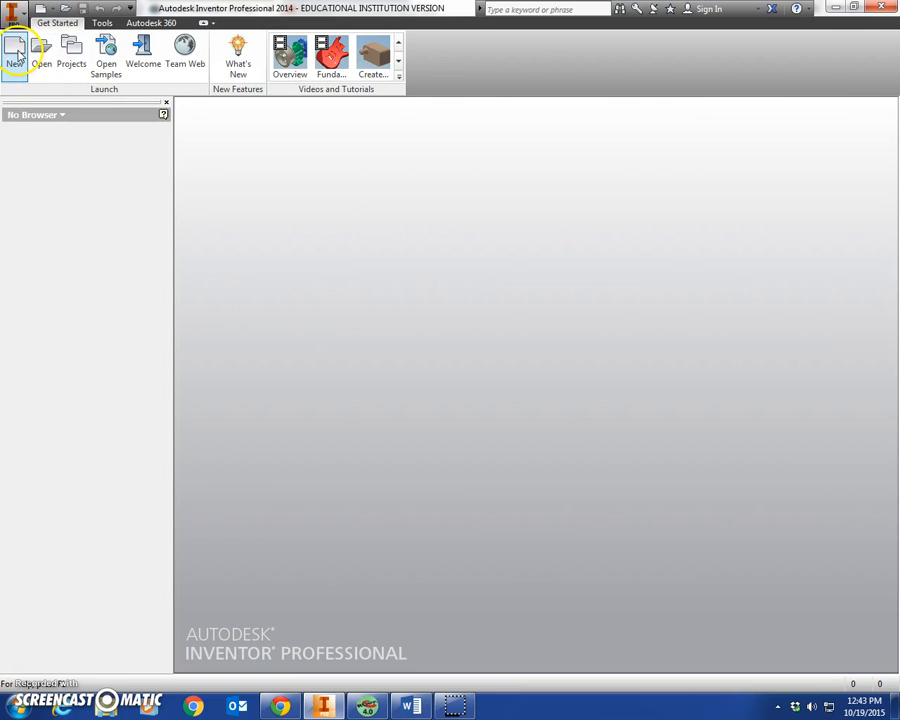
Create a new part from the Standard (in).ipt template and start a 2D sketch on the front (XY) plane
{"action": "left_click", "coordinate": [17, 50]}
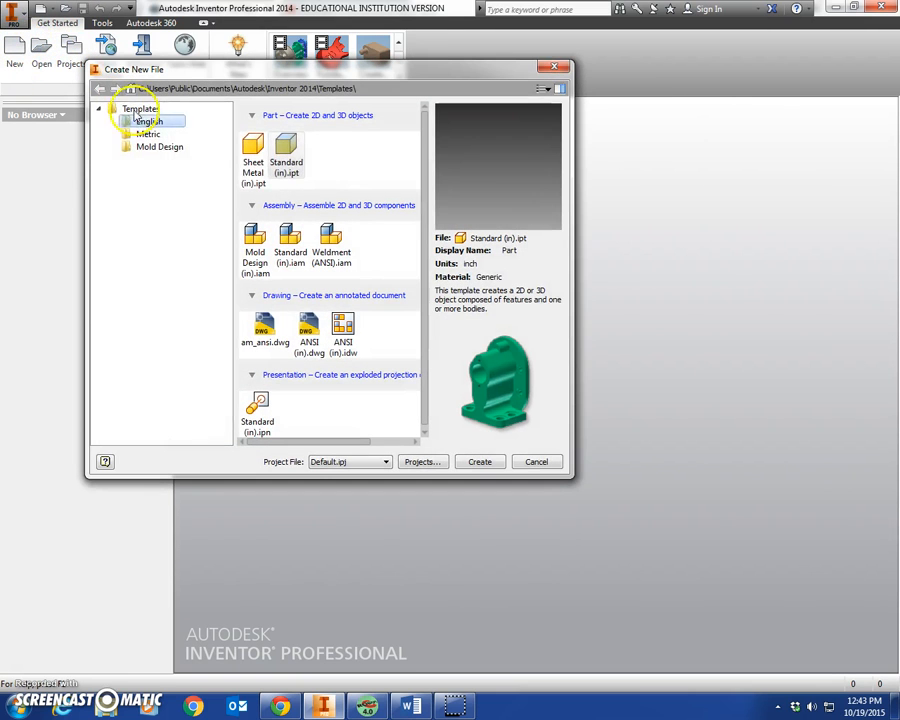
{"action": "double_click", "coordinate": [285, 148]}
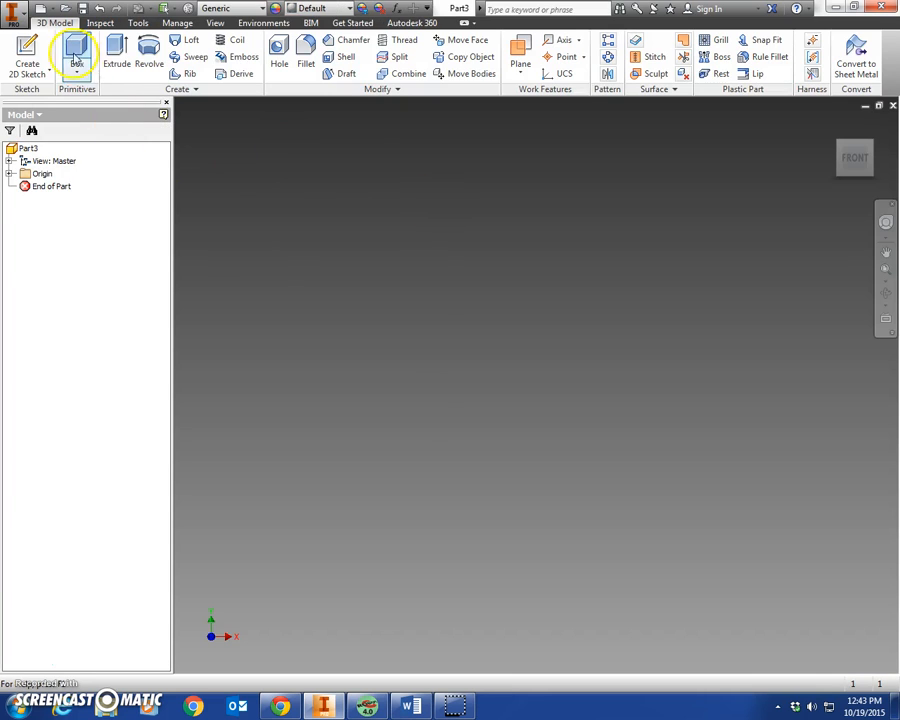
{"action": "left_click", "coordinate": [28, 50]}
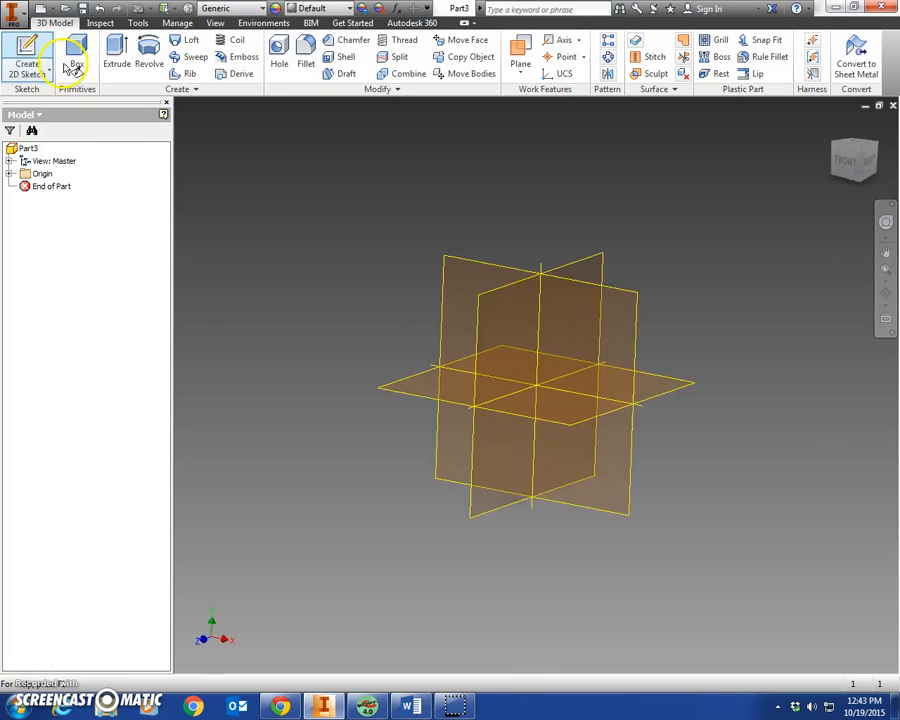
{"action": "left_click", "coordinate": [463, 217]}
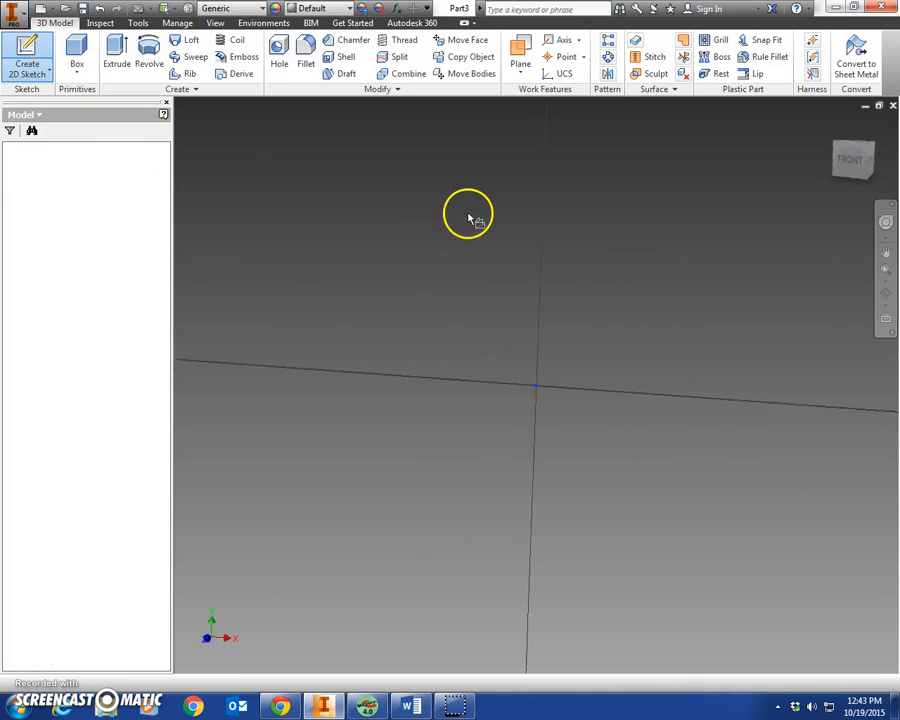
Draw a 3 in diameter circle centred on the origin and finish the sketch
{"action": "left_click", "coordinate": [59, 42]}
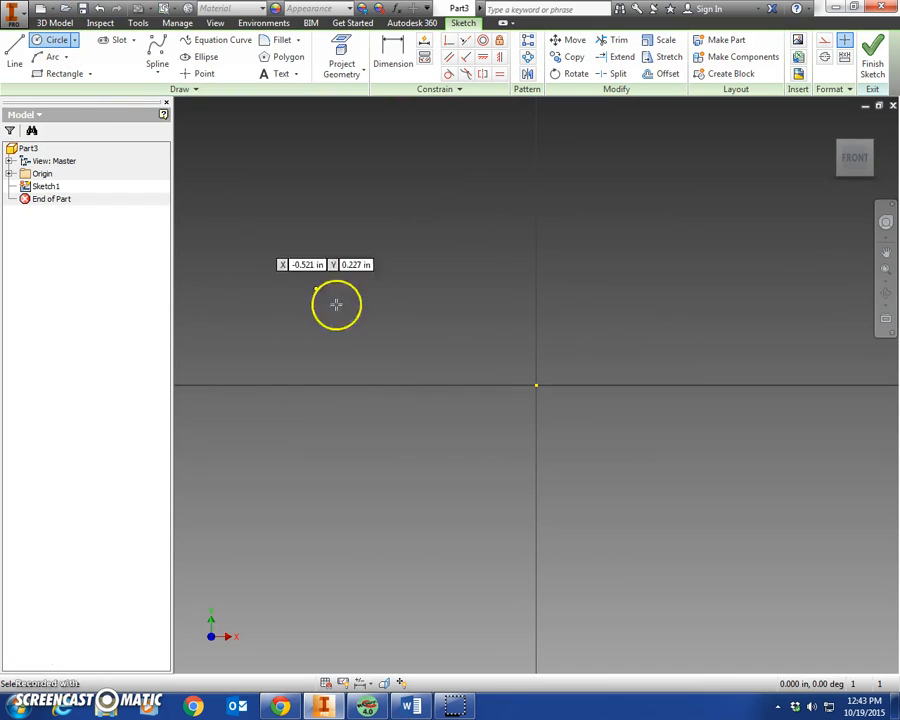
{"action": "left_click", "coordinate": [537, 386]}
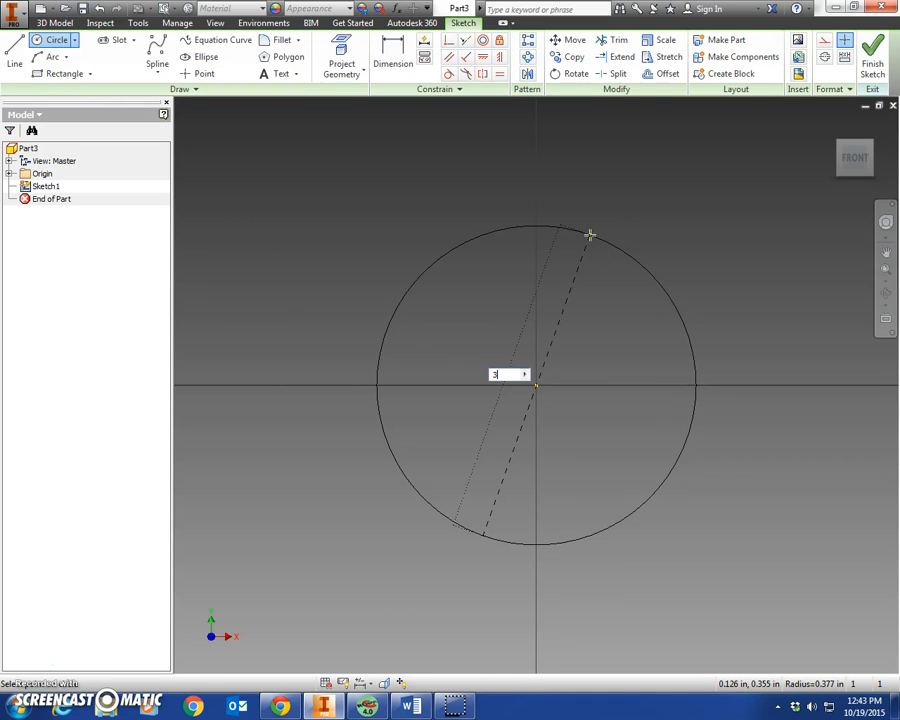
{"action": "key", "text": "Return"}
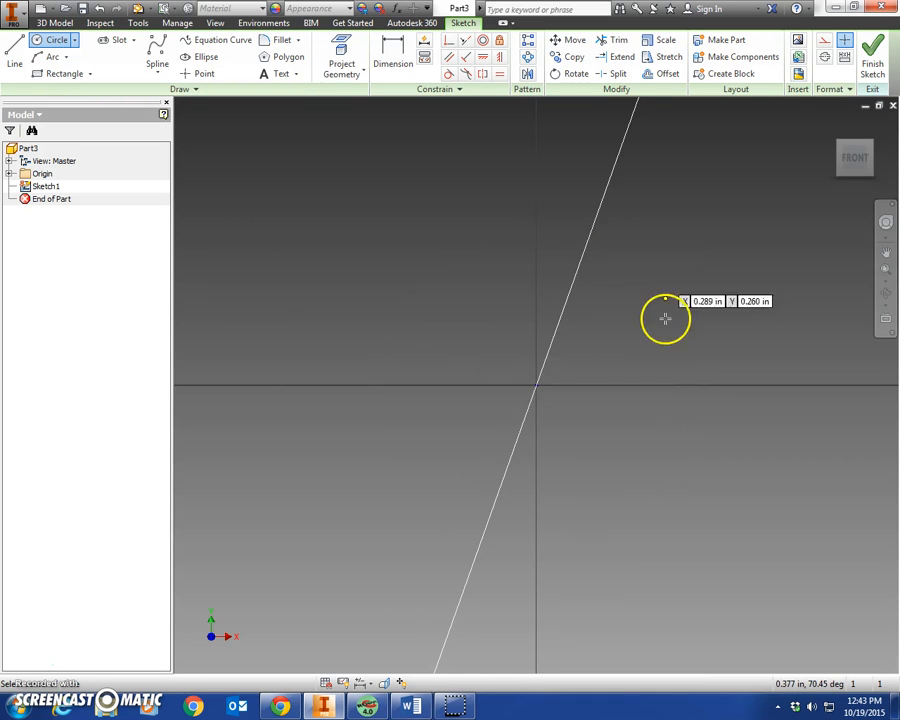
{"action": "left_click", "coordinate": [873, 62]}
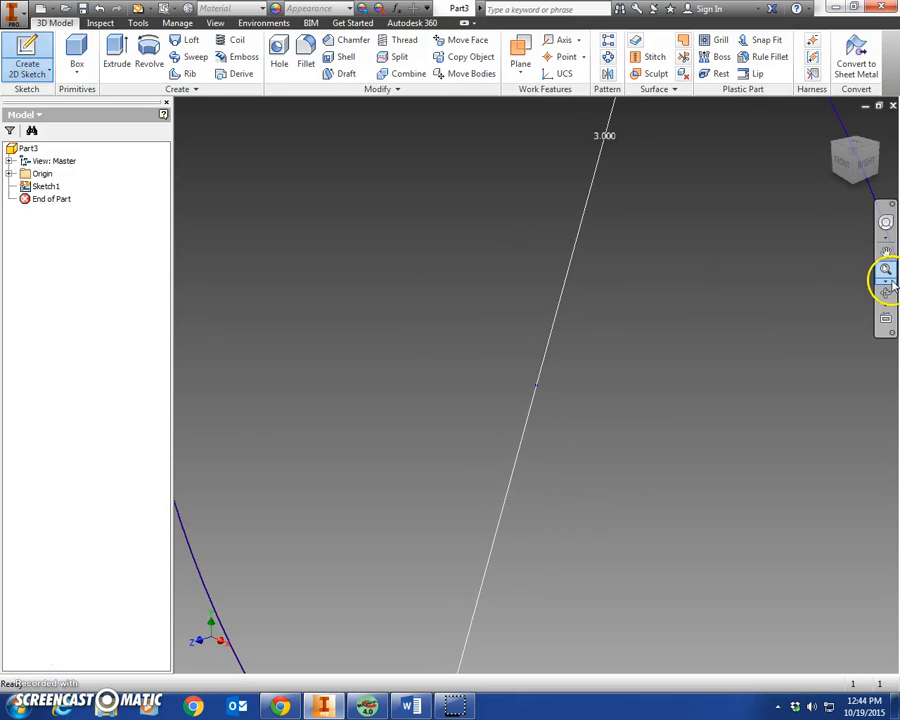
Extrude the circle profile 1 in into a solid disc
{"action": "left_click", "coordinate": [886, 270]}
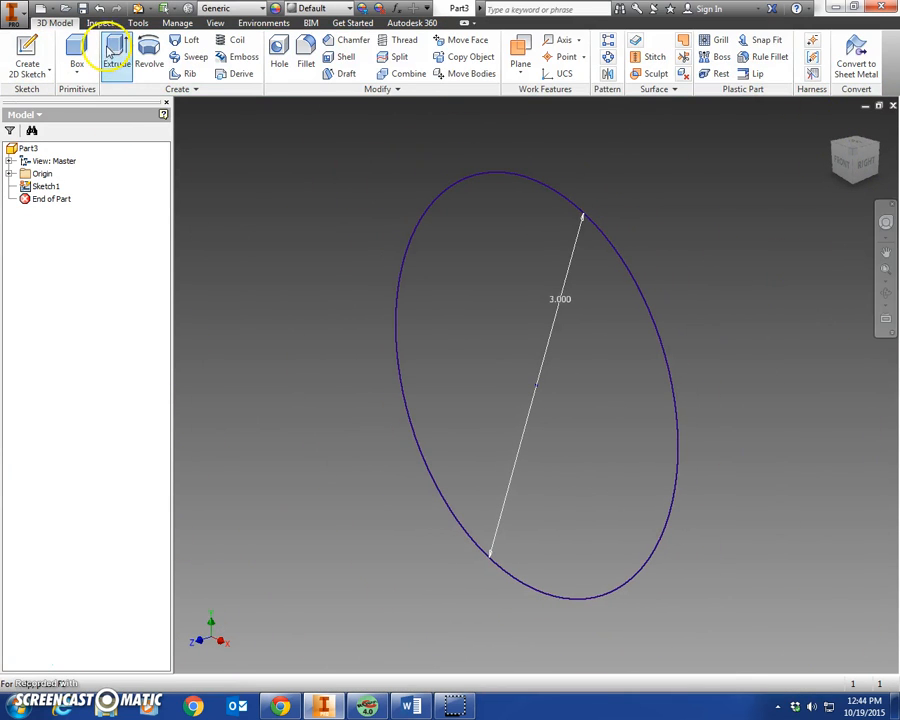
{"action": "left_click", "coordinate": [117, 50]}
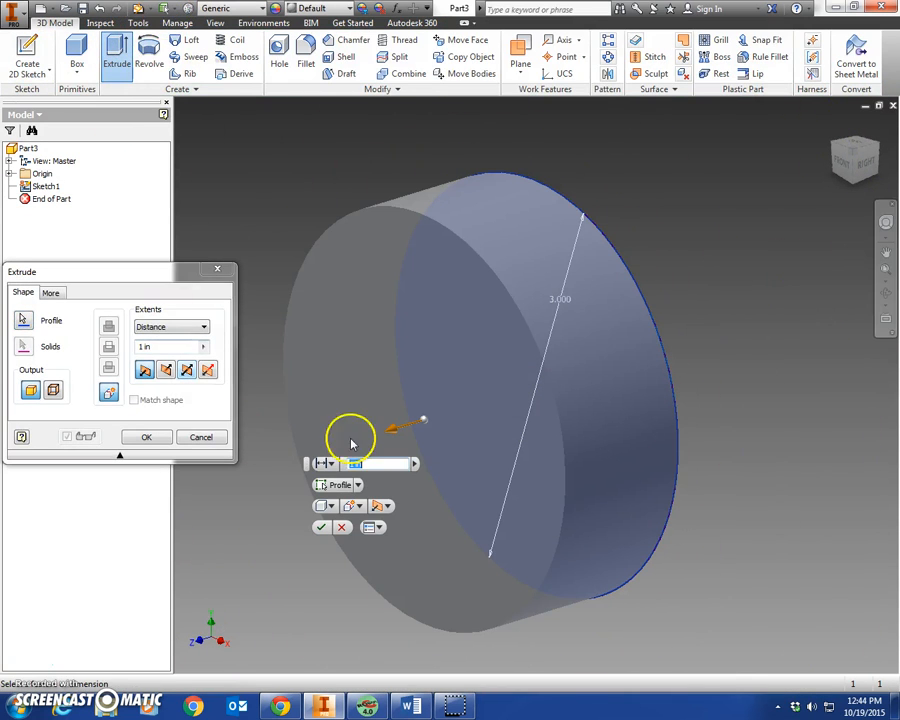
{"action": "left_click", "coordinate": [148, 439]}
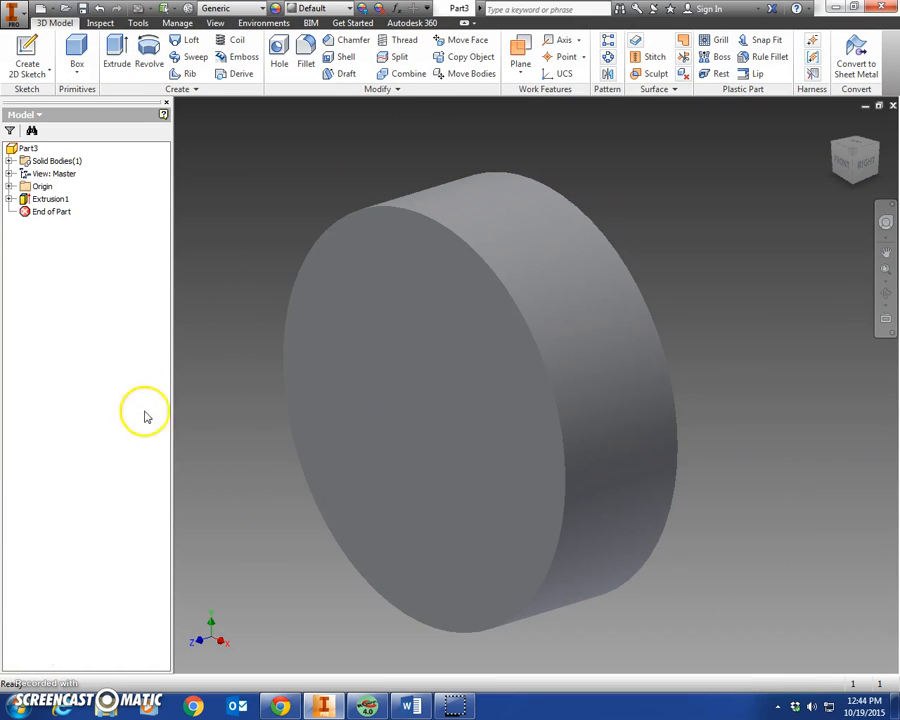
Sketch a 1.75 in diameter circle at the centre of the disc's front face and finish the sketch
{"action": "left_click", "coordinate": [36, 47]}
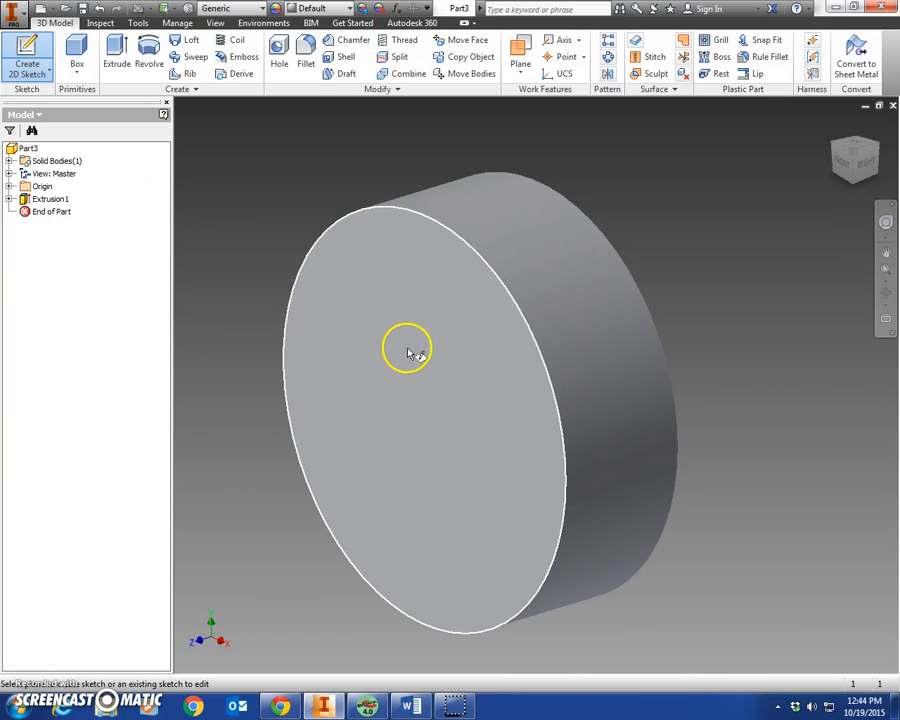
{"action": "left_click", "coordinate": [410, 348]}
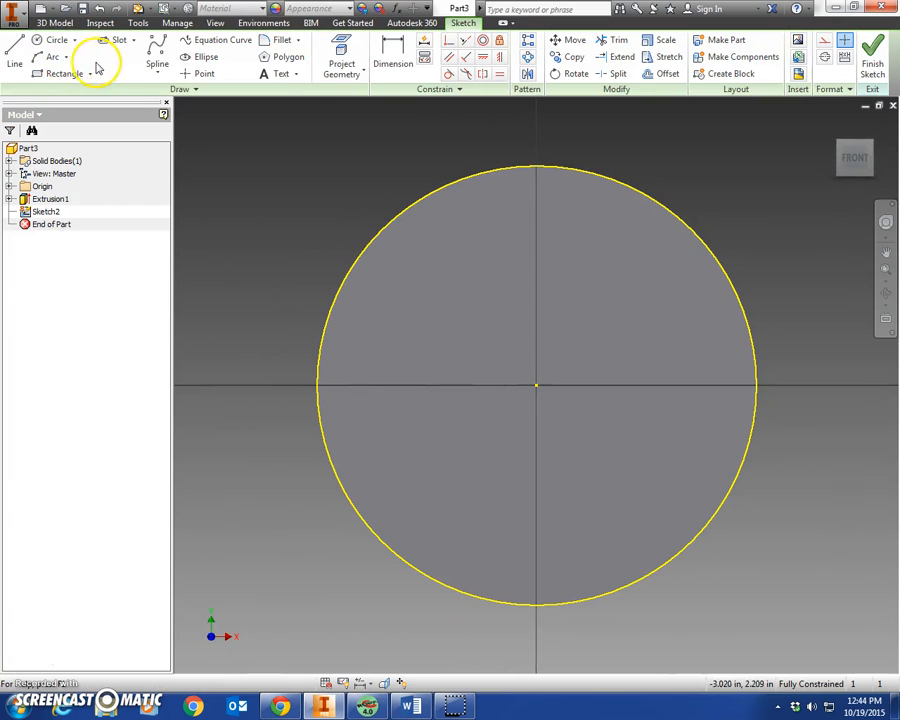
{"action": "left_click", "coordinate": [47, 44]}
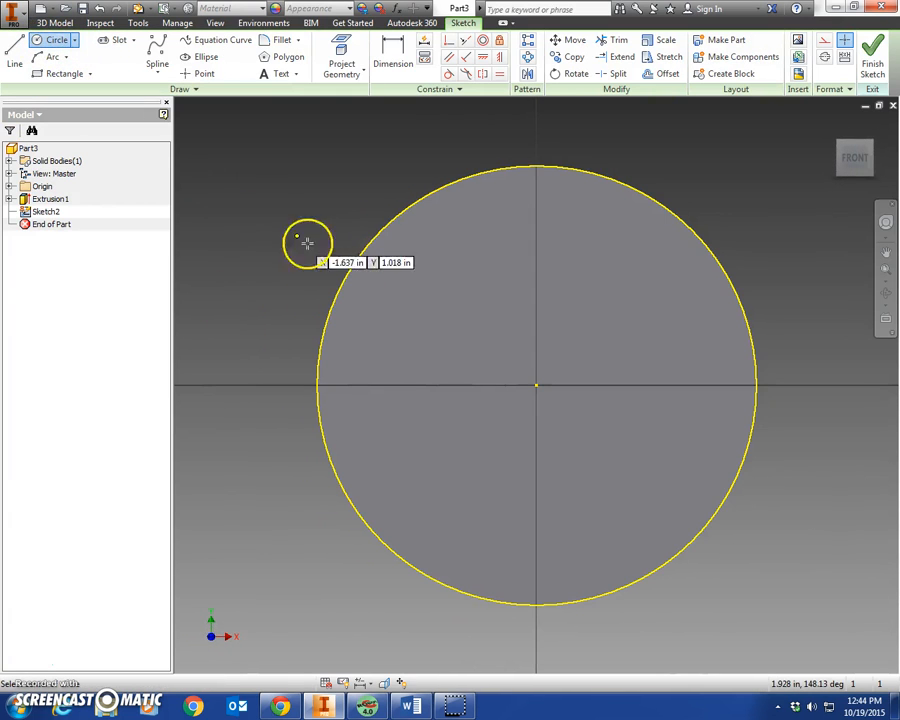
{"action": "left_click", "coordinate": [536, 385]}
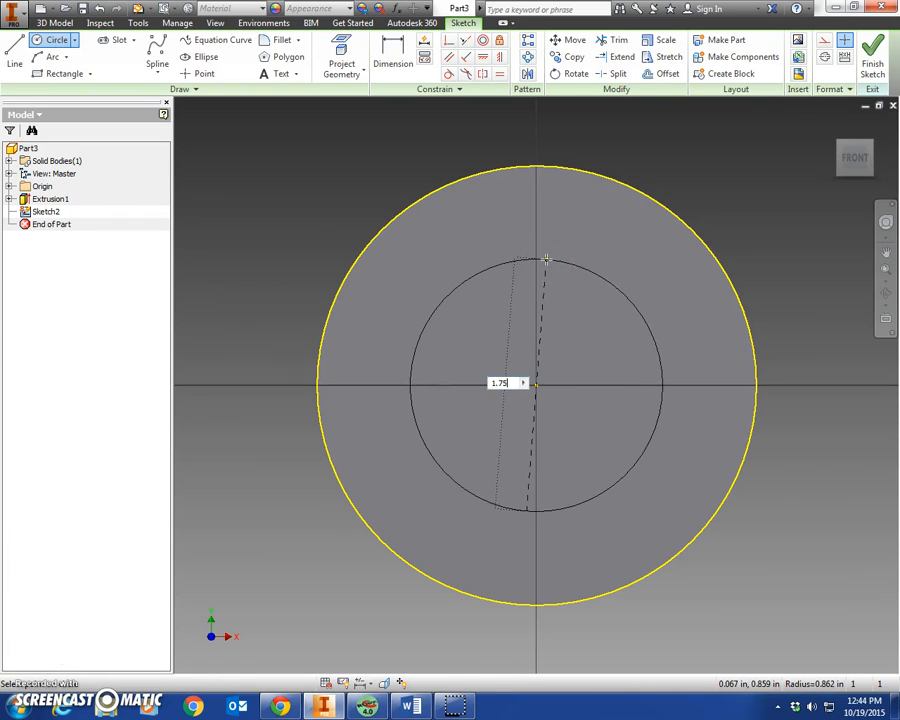
{"action": "key", "text": "Return"}
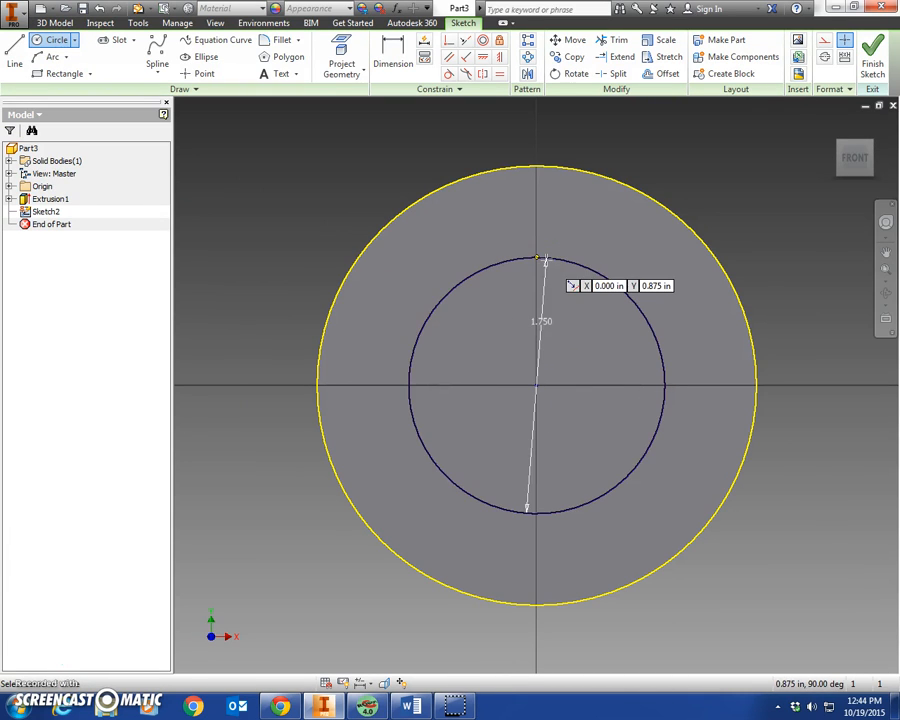
{"action": "left_click", "coordinate": [872, 55]}
Extrude the inner circle 1 in outward from the disc's front face, joined to the body
{"action": "left_click", "coordinate": [114, 50]}
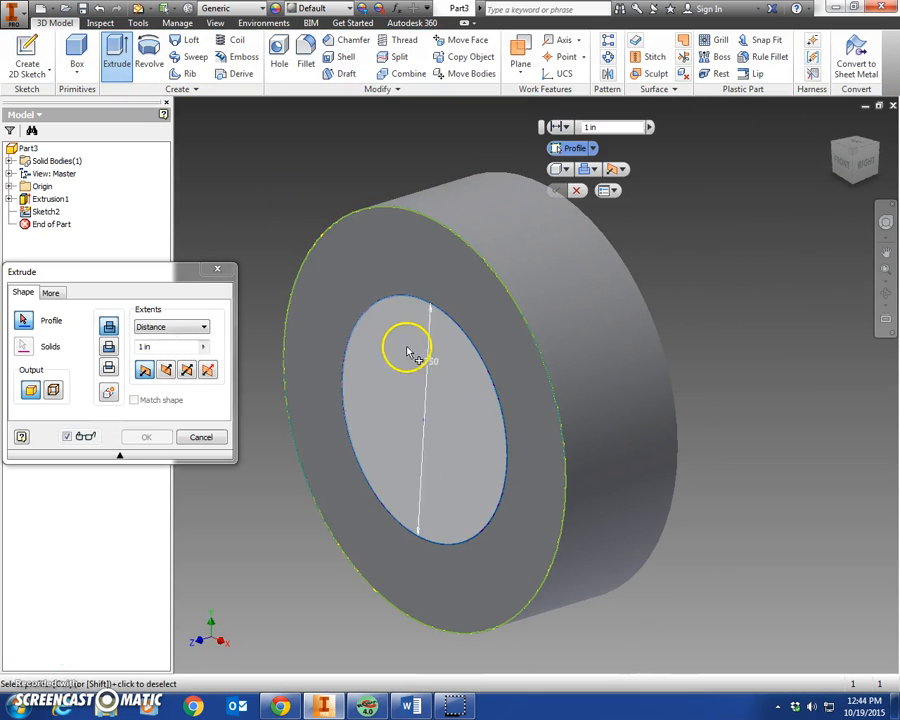
{"action": "left_click", "coordinate": [414, 354]}
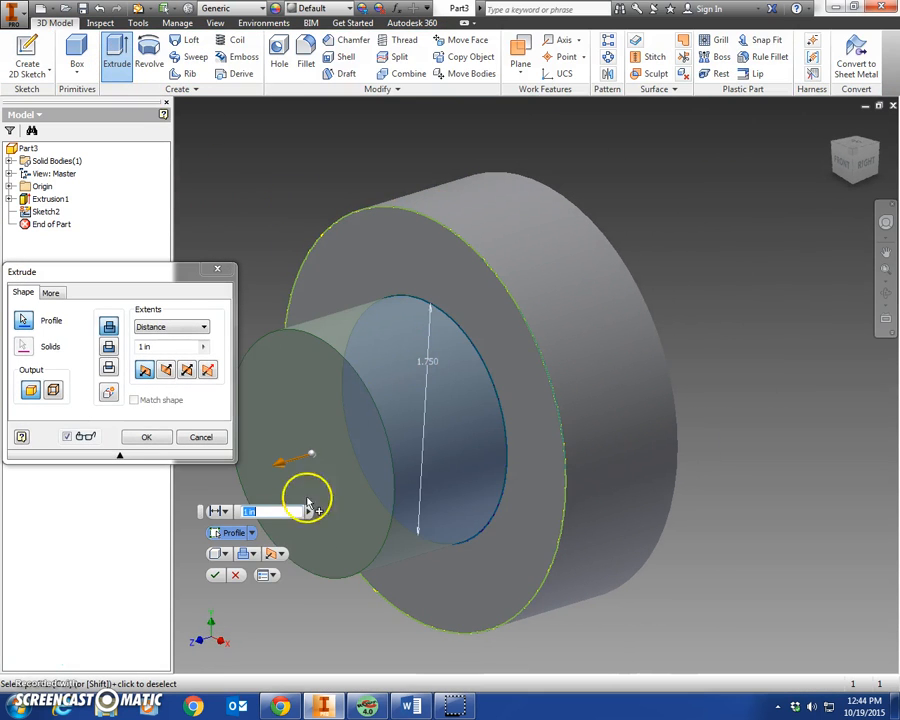
{"action": "left_click", "coordinate": [214, 575]}
Apply the Indoor Pool appearance to both extrusions
{"action": "left_click", "coordinate": [831, 125]}
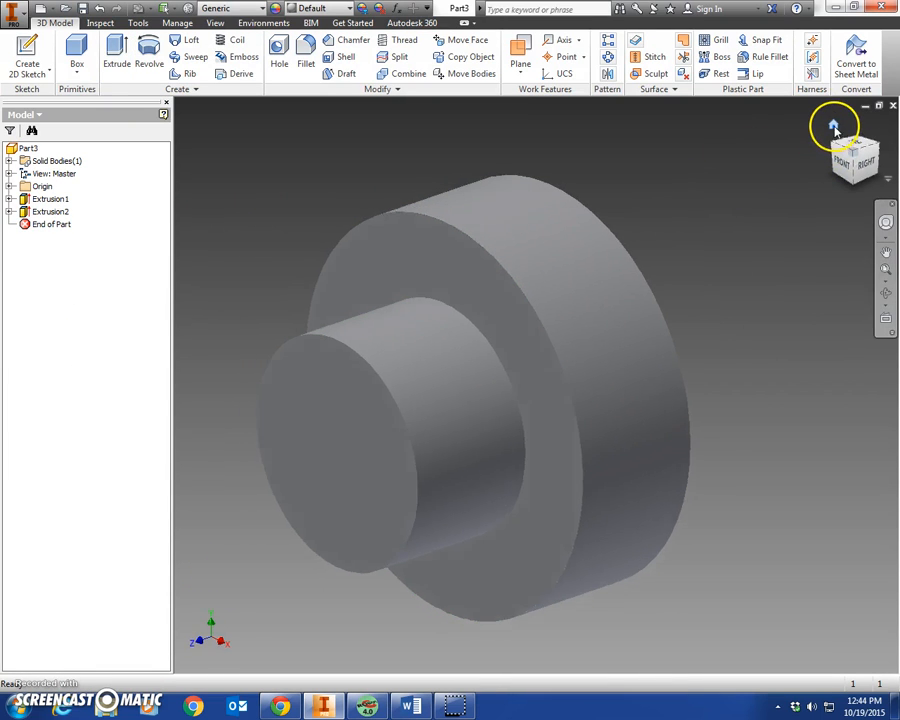
{"action": "left_click", "coordinate": [50, 211]}
{"action": "left_click", "coordinate": [48, 200], "text": "ctrl"}
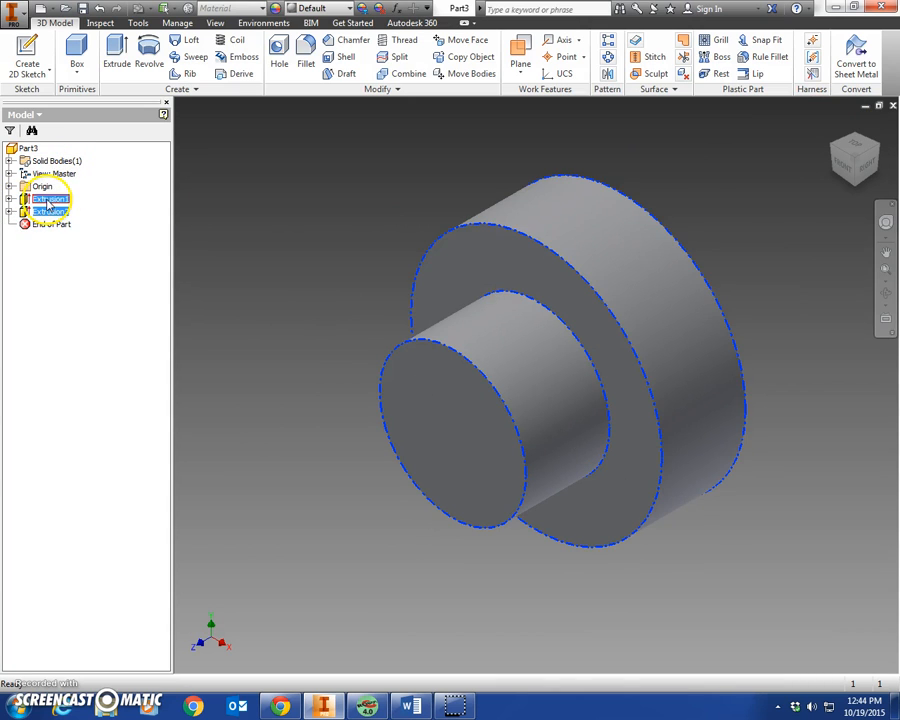
{"action": "left_click", "coordinate": [352, 8]}
{"action": "scroll", "coordinate": [391, 215], "scroll_direction": "down", "scroll_amount": 2}
{"action": "scroll", "coordinate": [358, 215], "scroll_direction": "down", "scroll_amount": 3}
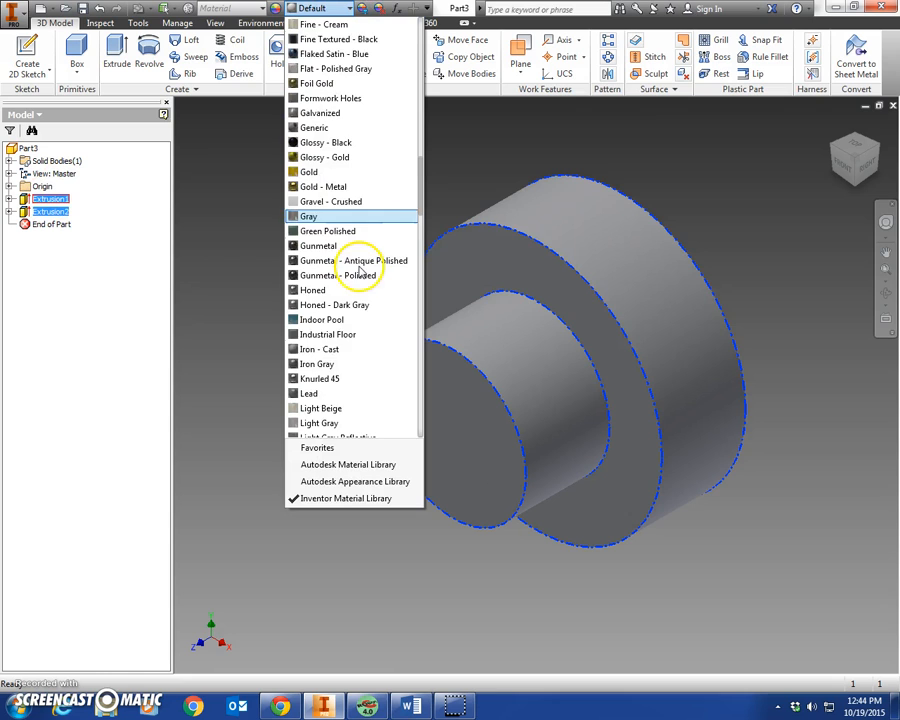
{"action": "scroll", "coordinate": [345, 341], "scroll_direction": "down", "scroll_amount": 3}
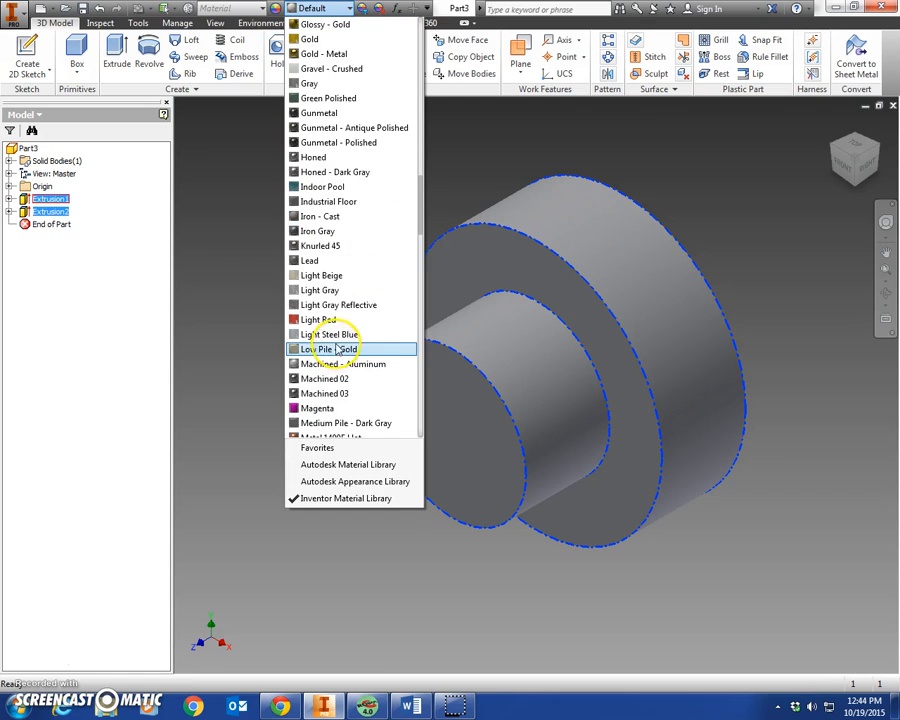
{"action": "left_click", "coordinate": [325, 187]}
{"action": "left_click", "coordinate": [267, 209]}
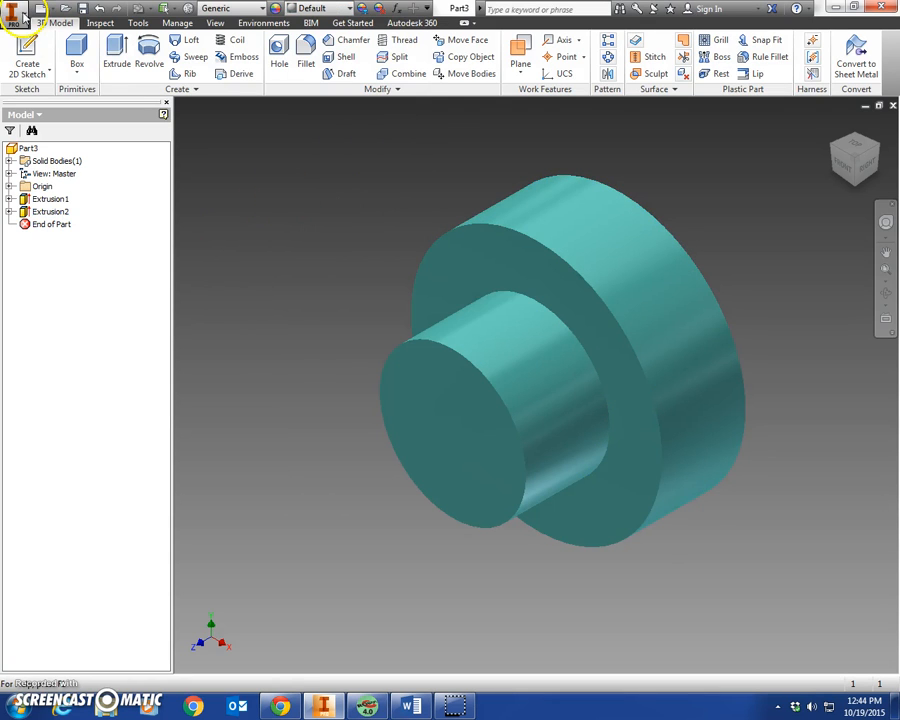
Save the part as "wall handle" in the playground folder and close it
{"action": "left_click", "coordinate": [12, 12]}
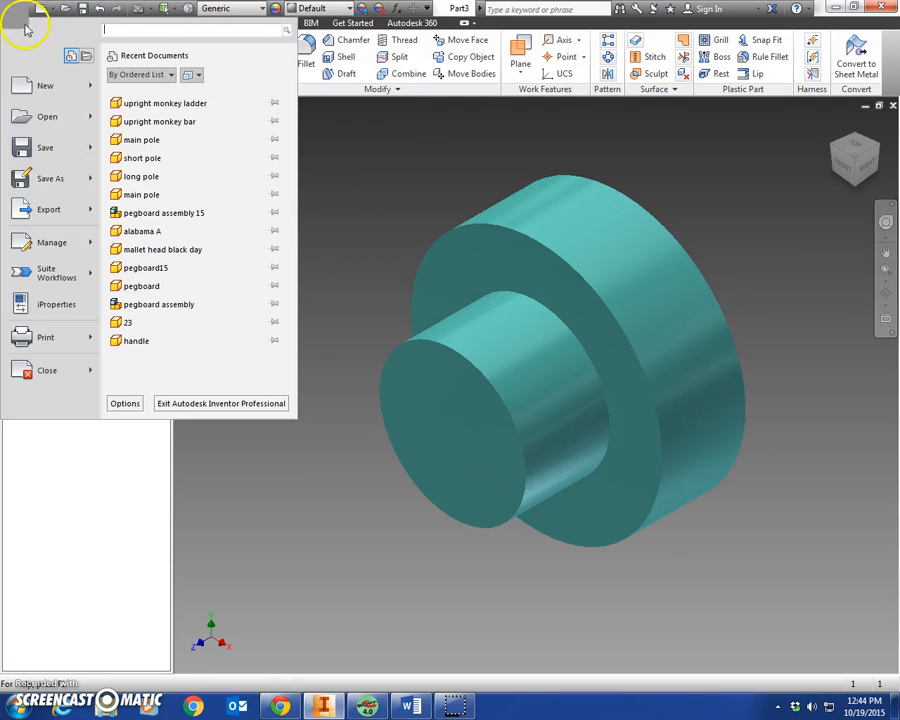
{"action": "left_click", "coordinate": [55, 178]}
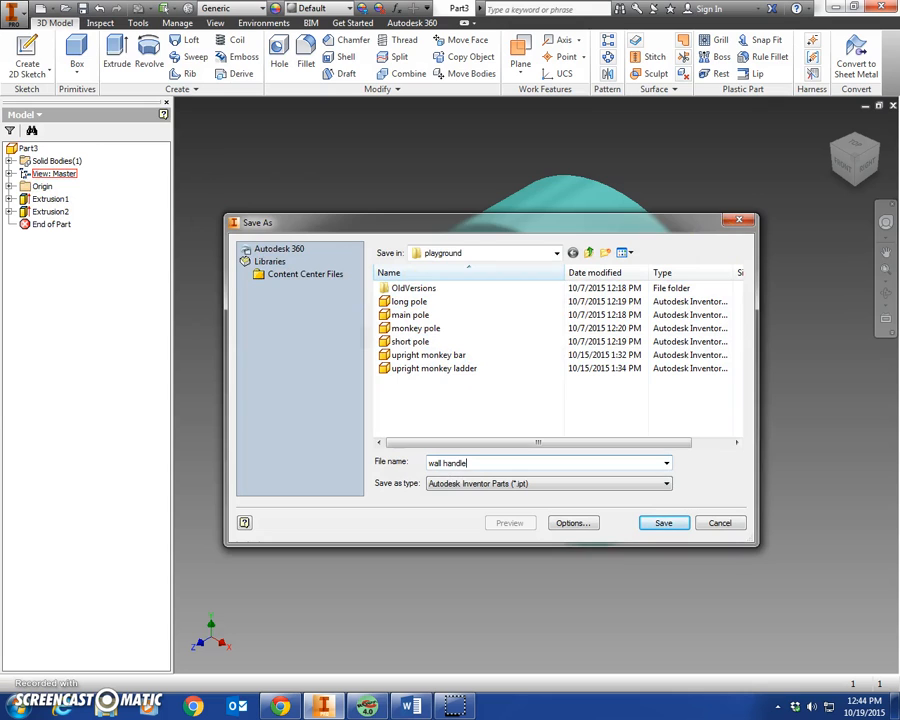
{"action": "left_click", "coordinate": [664, 524]}
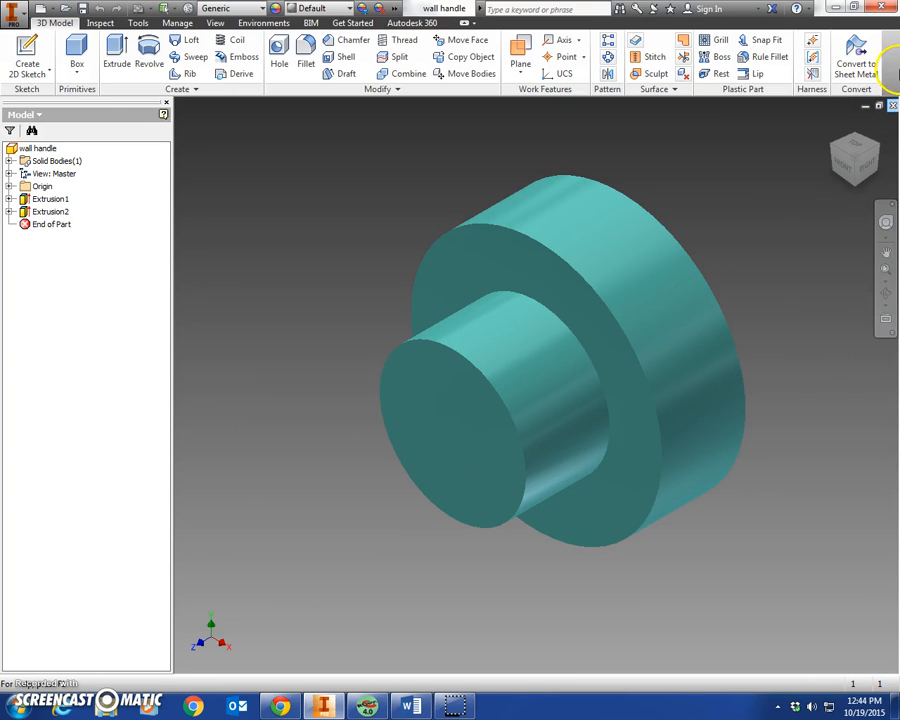
{"action": "left_click", "coordinate": [892, 104]}
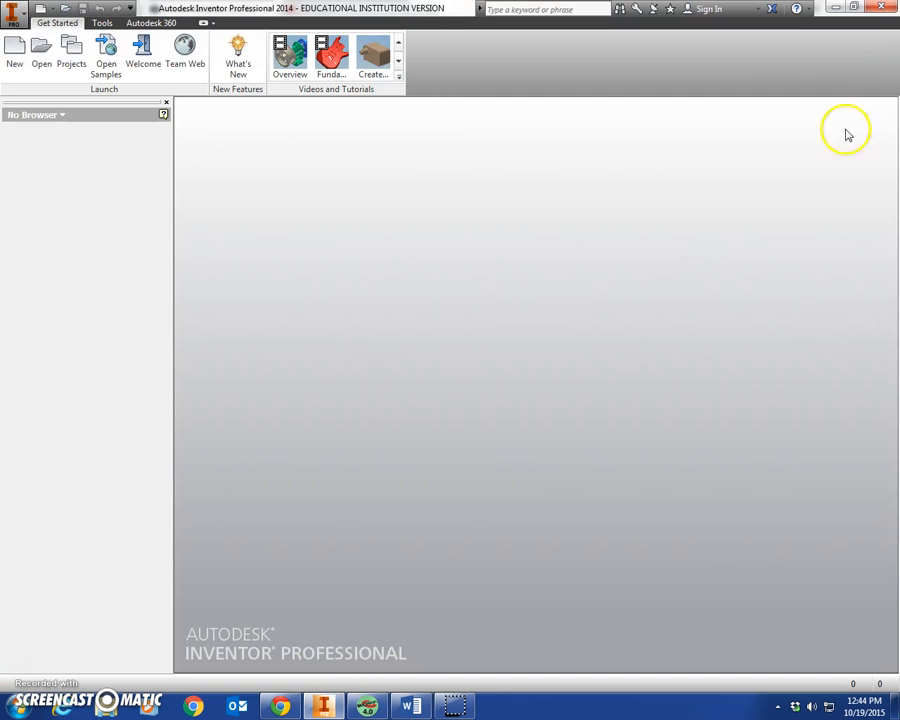
Create another Standard (in).ipt part and start a 2D sketch on its front (XY) plane
{"action": "left_click", "coordinate": [15, 50]}
{"action": "double_click", "coordinate": [288, 152]}
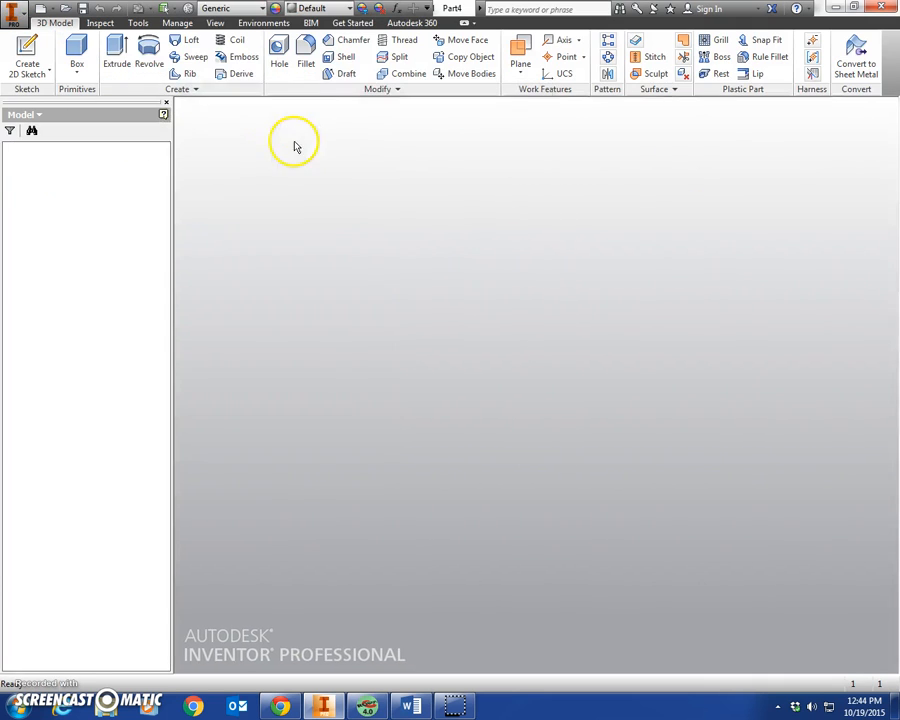
{"action": "left_click", "coordinate": [28, 50]}
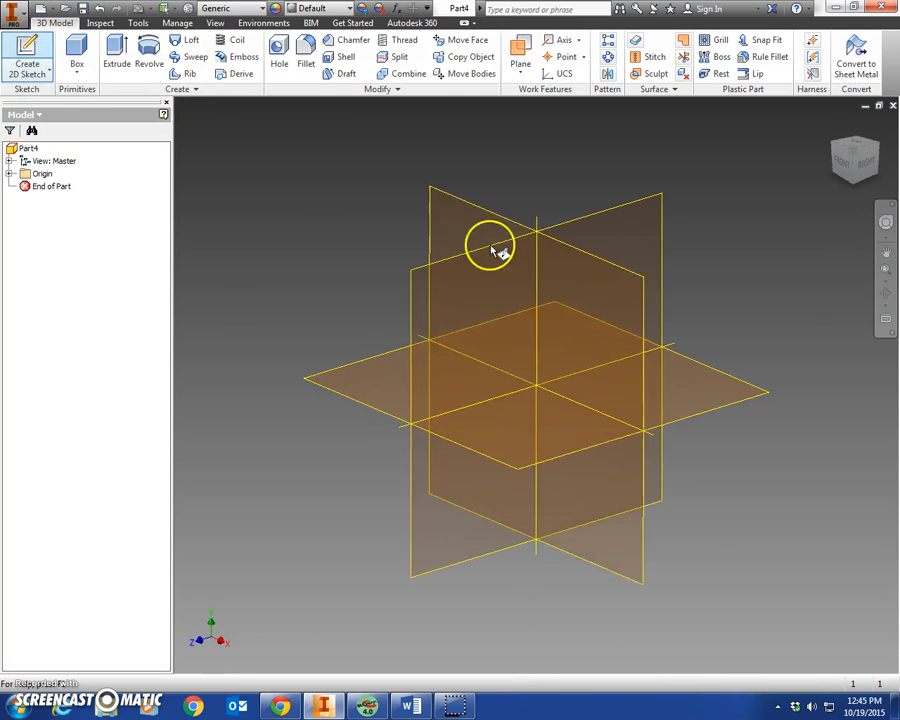
{"action": "left_click", "coordinate": [460, 205]}
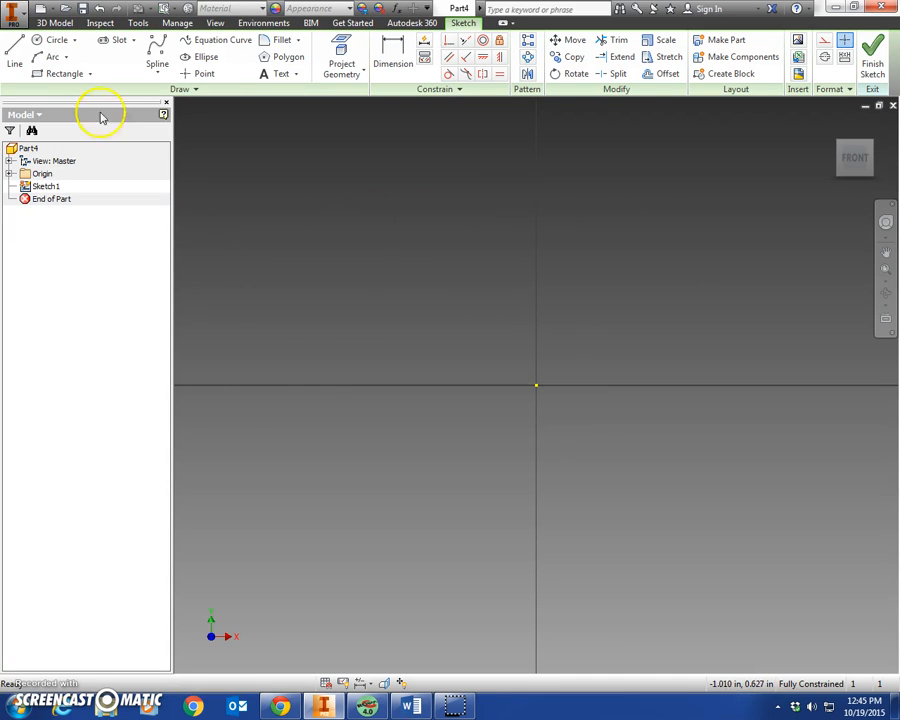
Draw a rectangle 72 in wide and 123 in high with one corner on the origin and finish the sketch
{"action": "left_click", "coordinate": [64, 73]}
{"action": "left_click", "coordinate": [536, 385]}
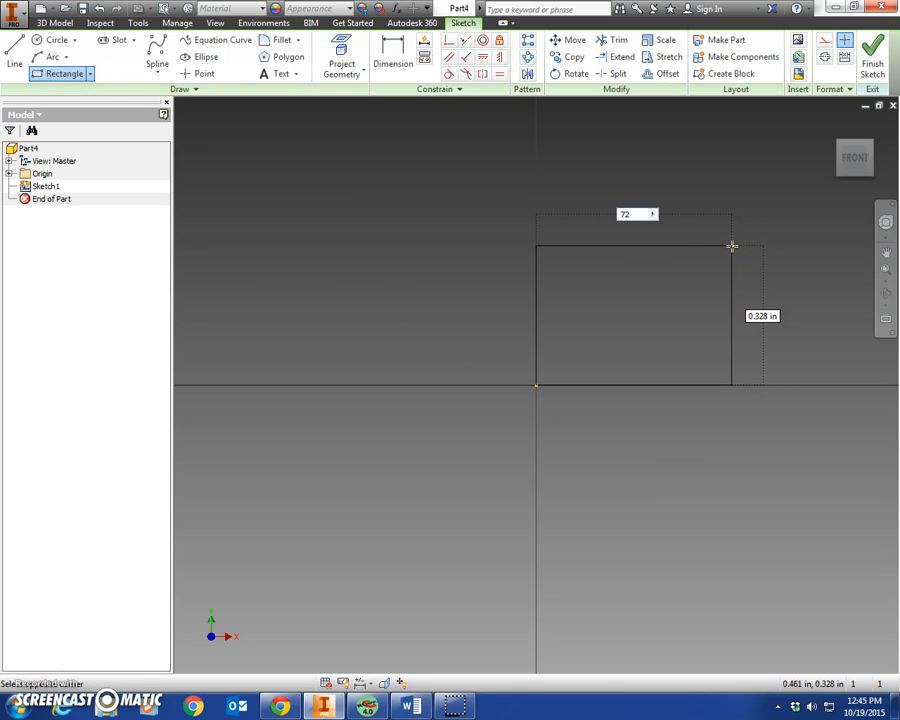
{"action": "type", "text": "72"}
{"action": "key", "text": "Tab"}
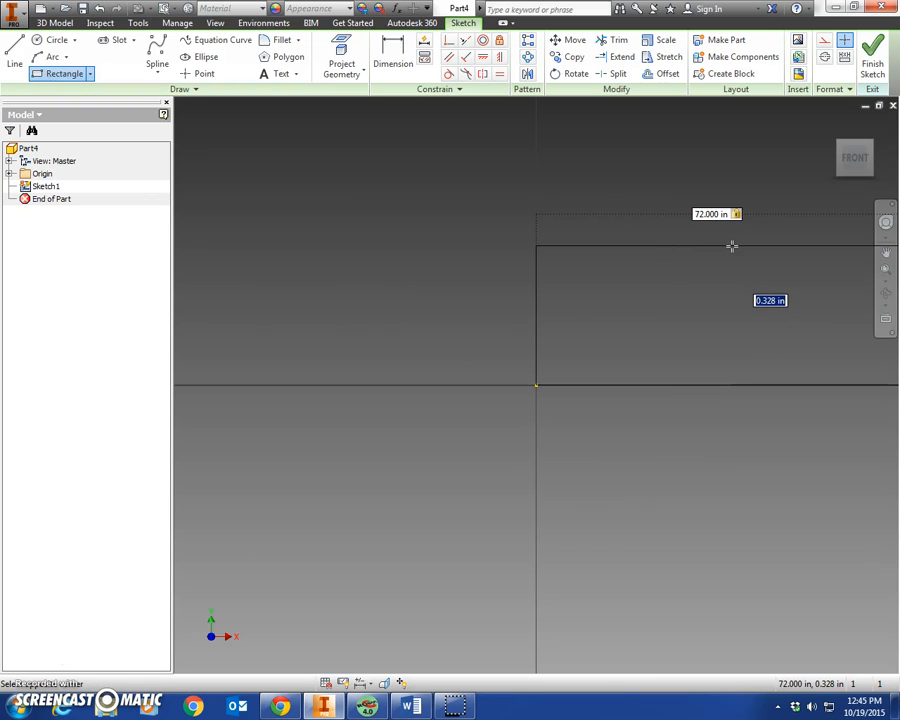
{"action": "key", "text": "Return"}
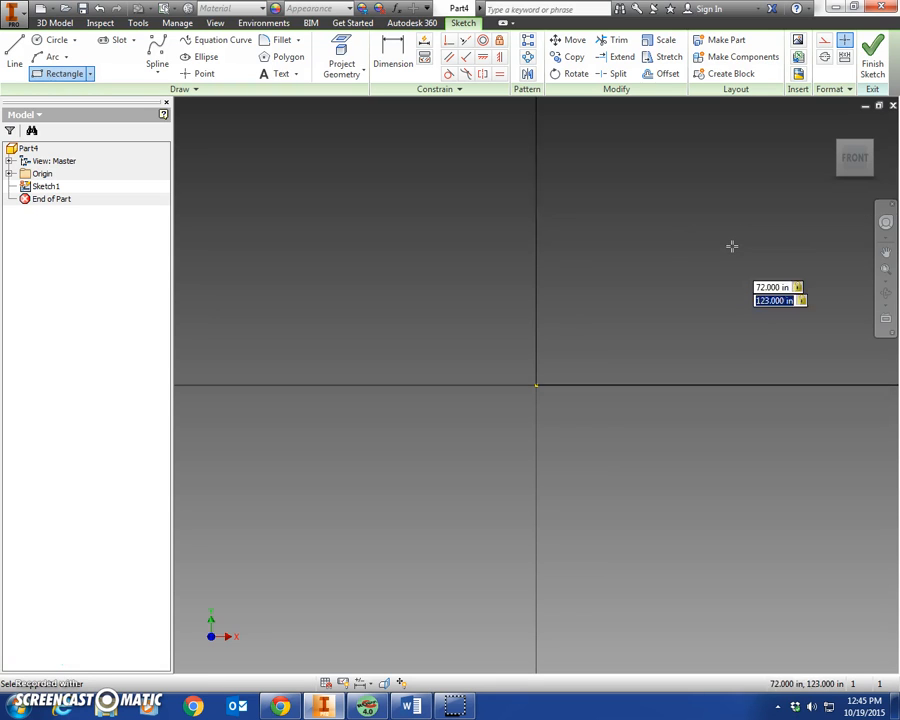
{"action": "left_click", "coordinate": [886, 270]}
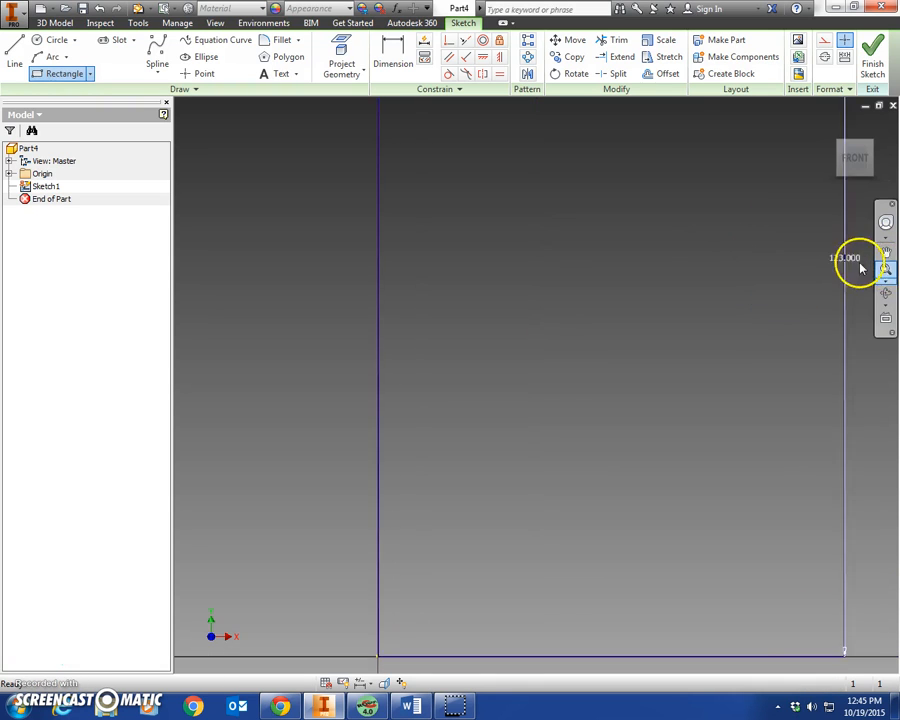
{"action": "left_click", "coordinate": [872, 58]}
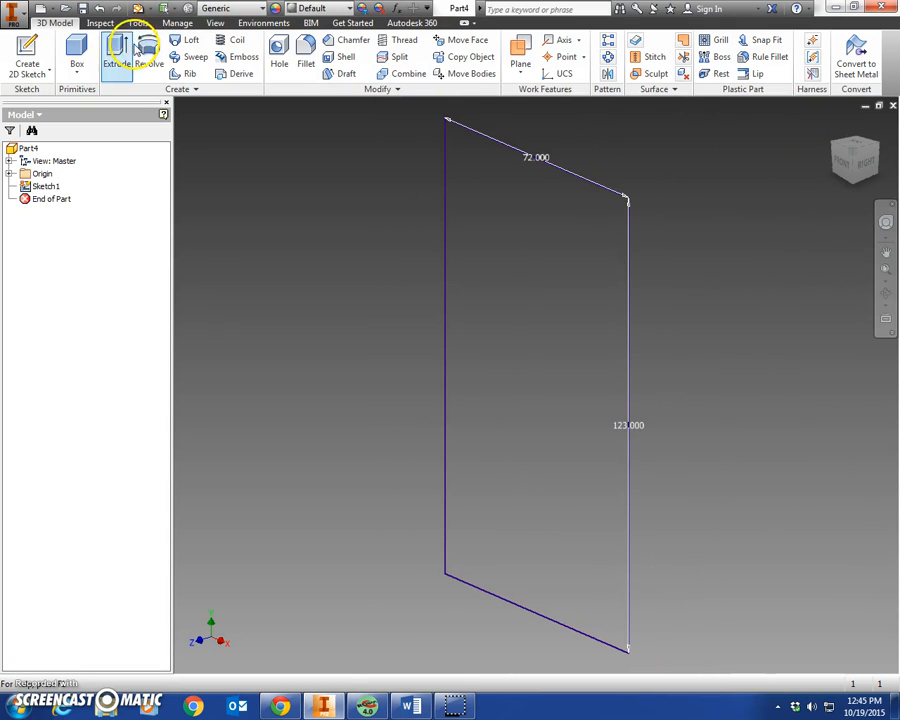
Extrude the rectangle 3 in as a new solid and start a 2D sketch on the panel's front face
{"action": "left_click", "coordinate": [117, 50]}
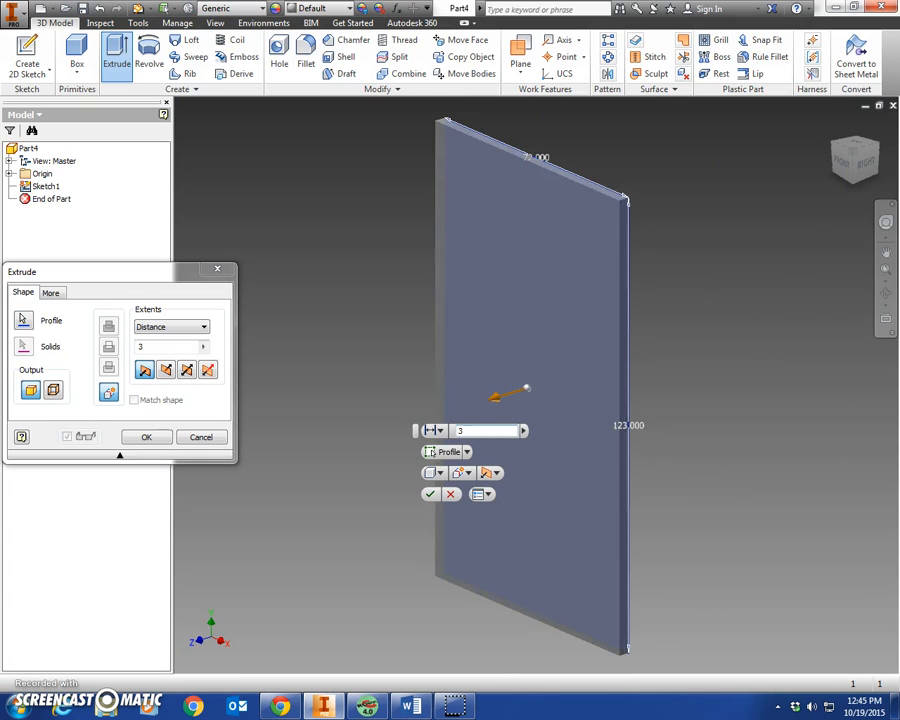
{"action": "key", "text": "Return"}
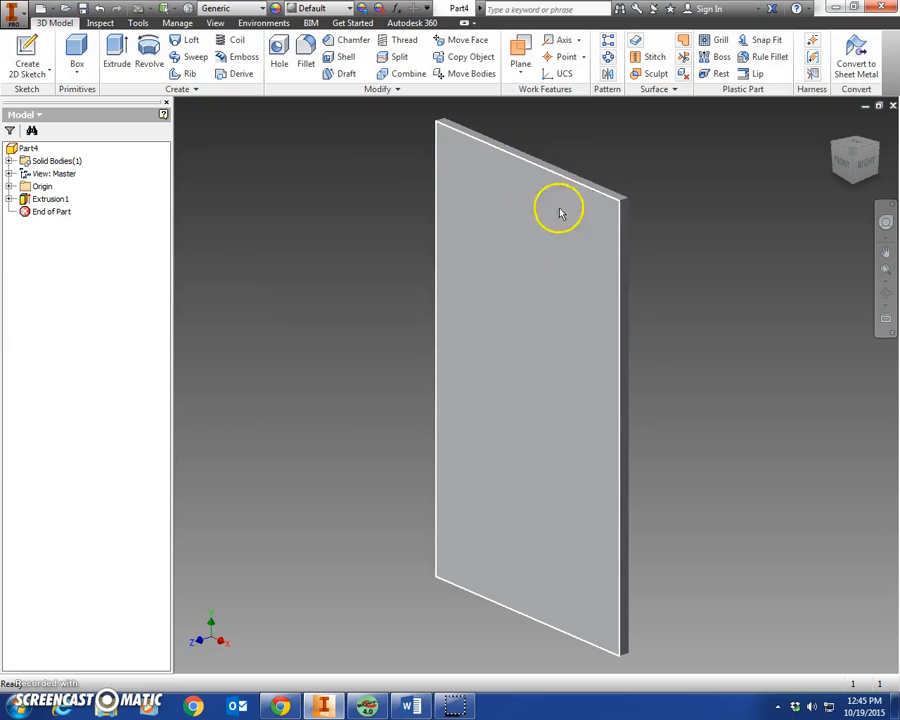
{"action": "left_click", "coordinate": [27, 45]}
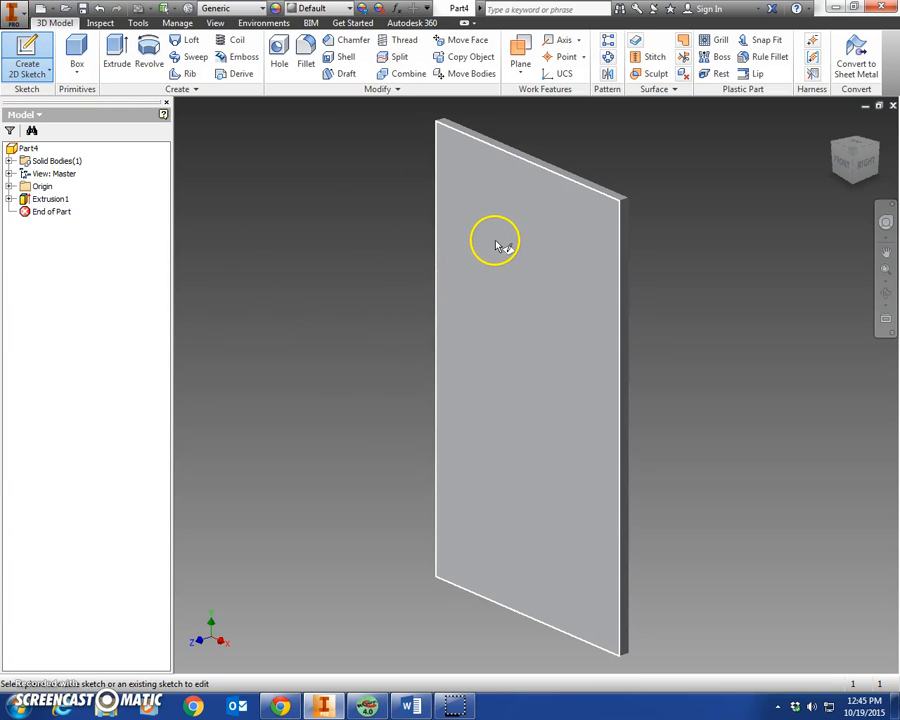
{"action": "left_click", "coordinate": [500, 245]}
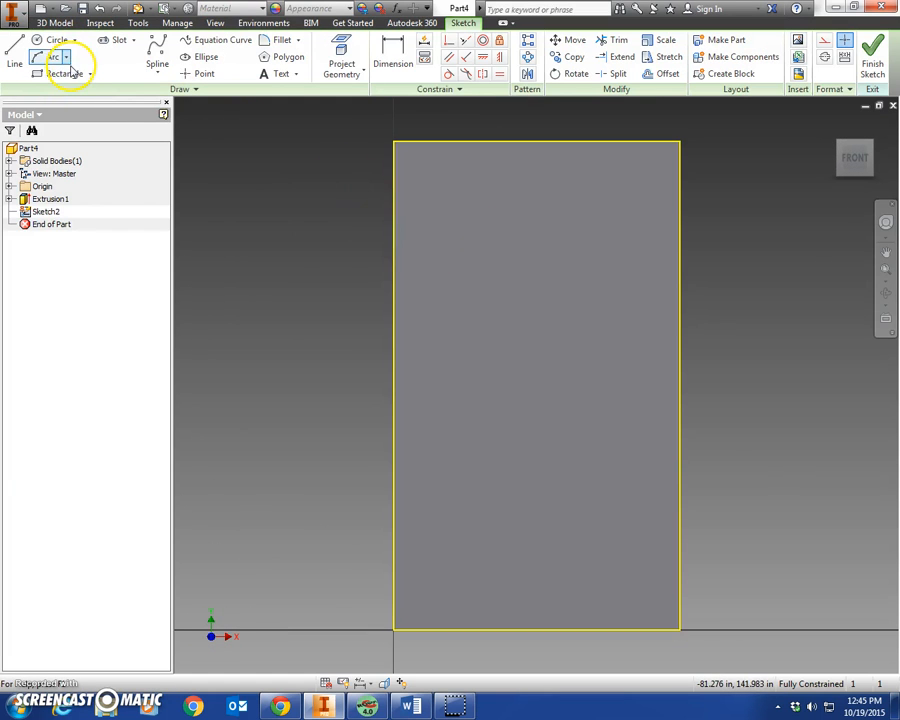
Draw a 36 in wide by 27 in high rectangle down from the panel's top edge, starting at X 18 in, and finish the sketch
{"action": "left_click", "coordinate": [64, 73]}
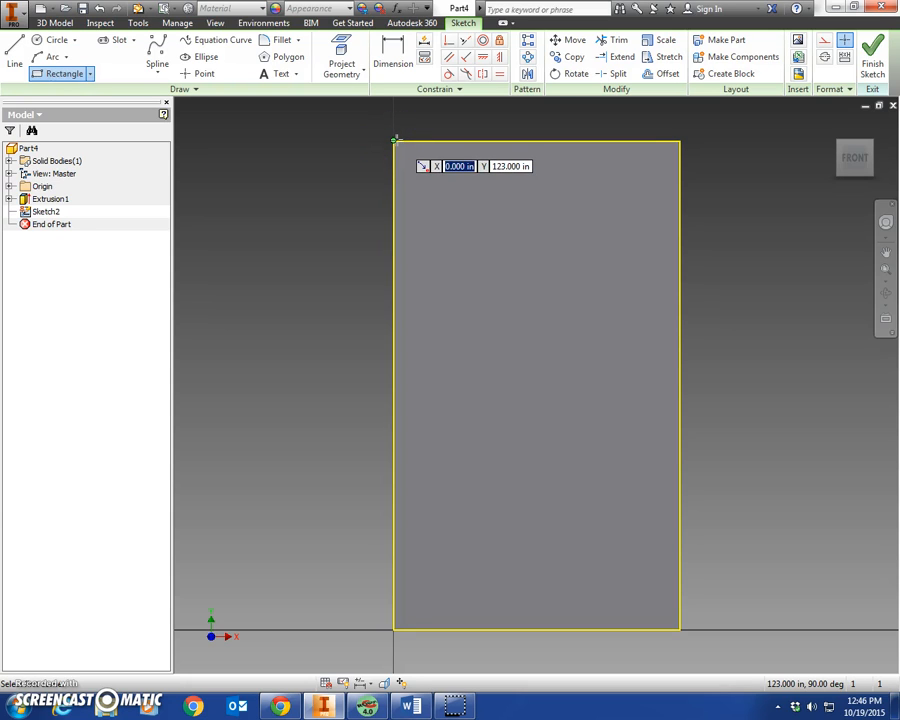
{"action": "type", "text": "18"}
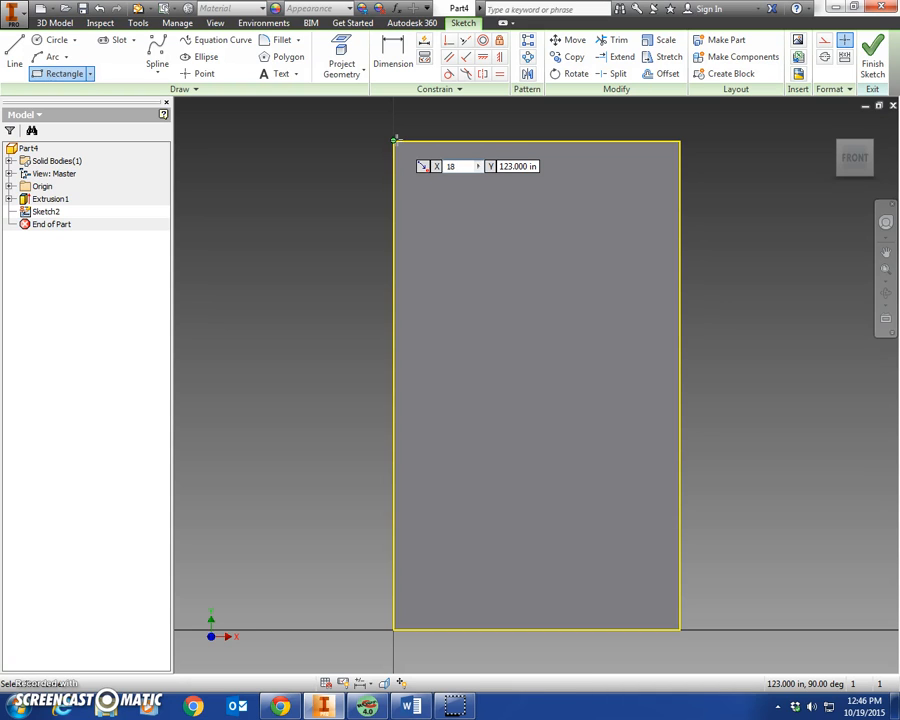
{"action": "key", "text": "Return"}
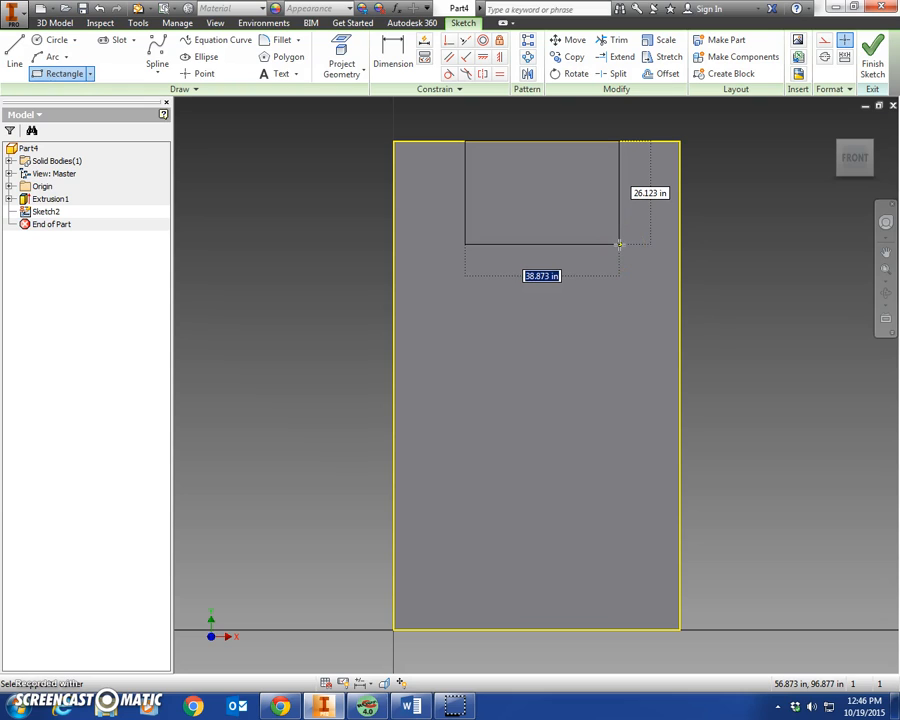
{"action": "key", "text": "Tab"}
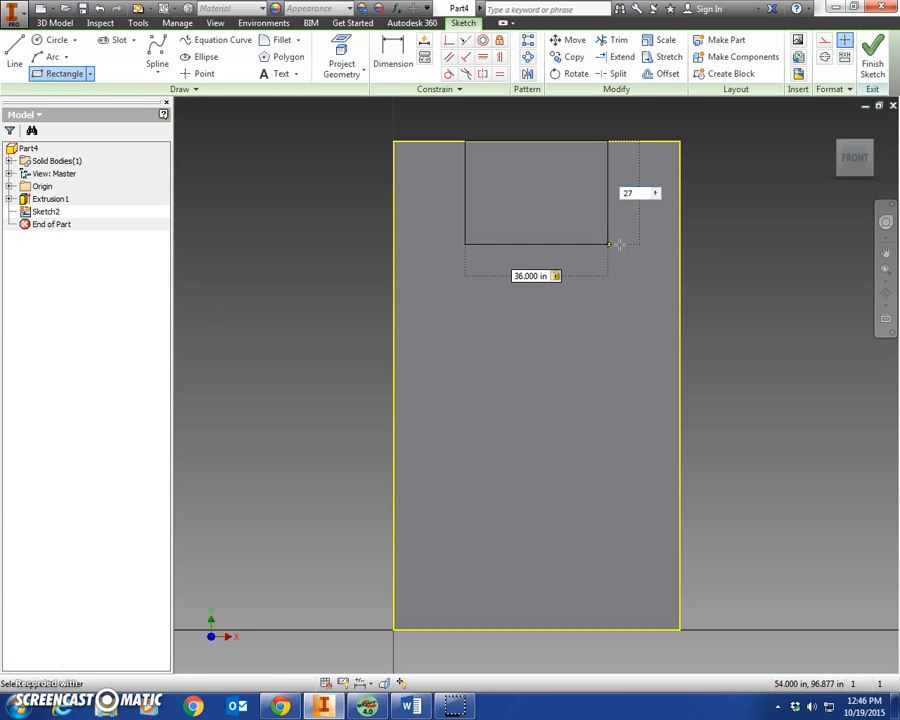
{"action": "type", "text": "27"}
{"action": "key", "text": "Return"}
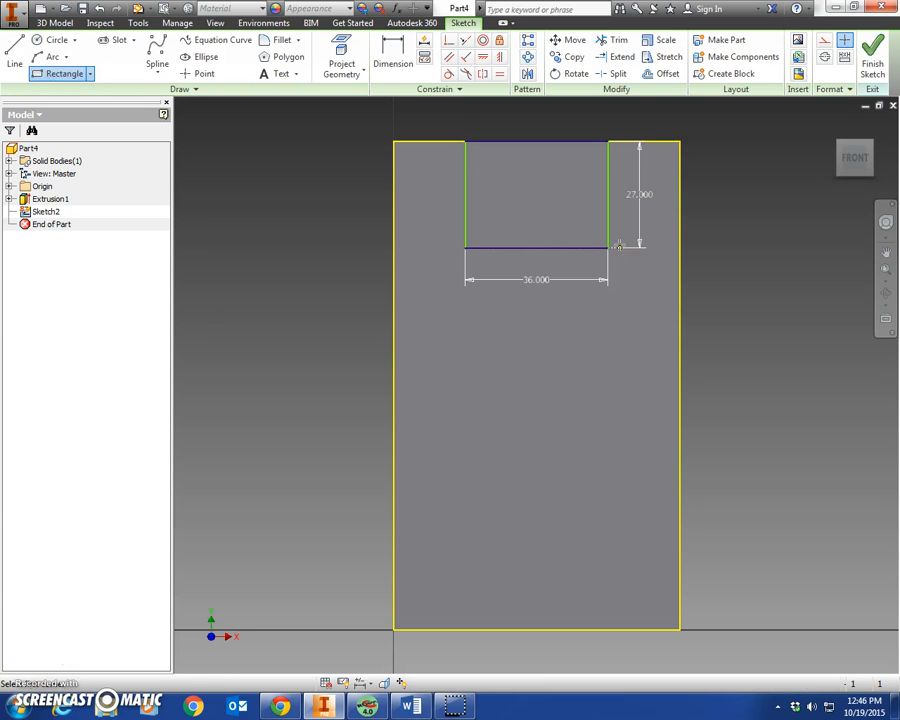
{"action": "left_click", "coordinate": [876, 55]}
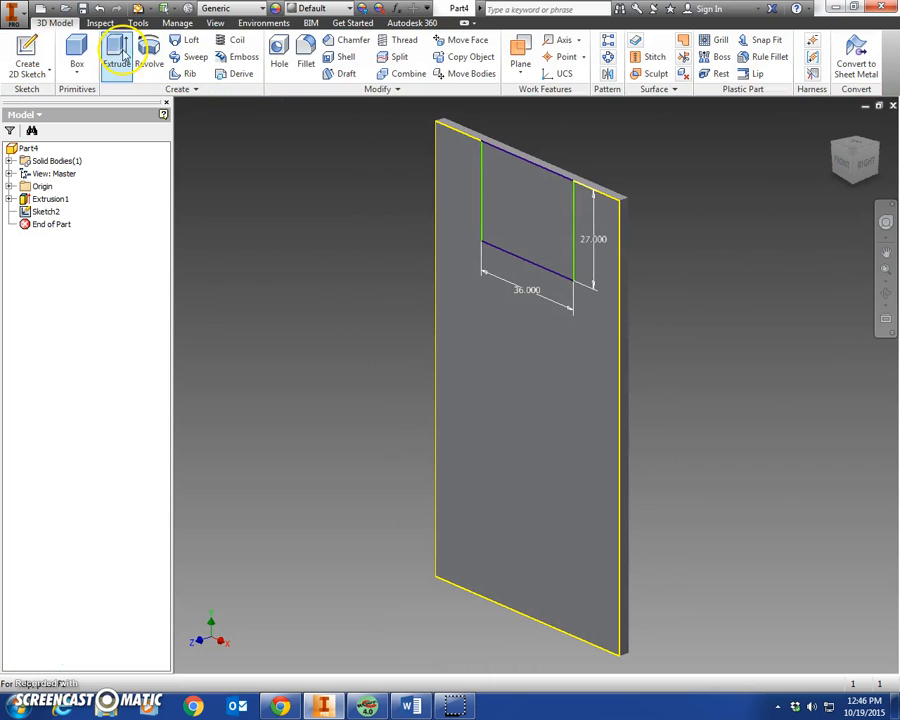
Cut the 36 by 27 in rectangle through the panel with Extrude, reversing the direction and setting the extents to All
{"action": "left_click", "coordinate": [119, 52]}
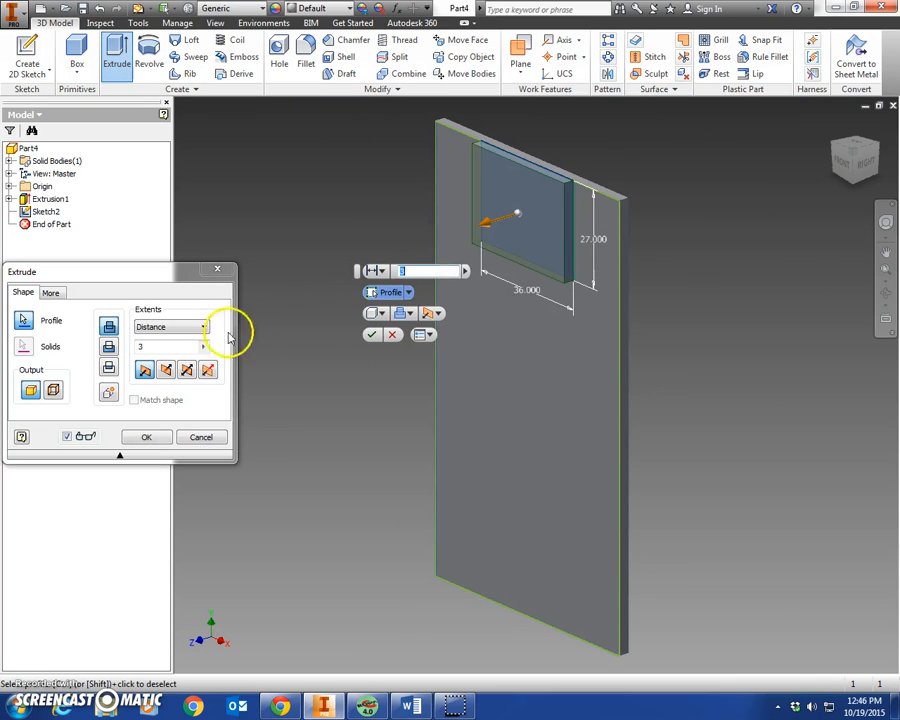
{"action": "left_click", "coordinate": [165, 369]}
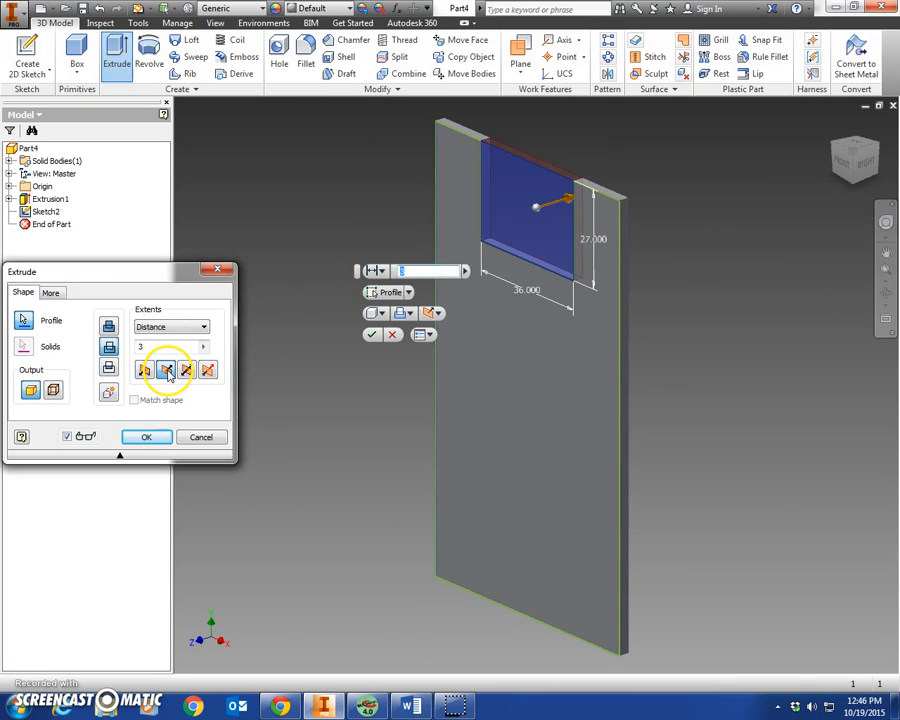
{"action": "left_click", "coordinate": [166, 327]}
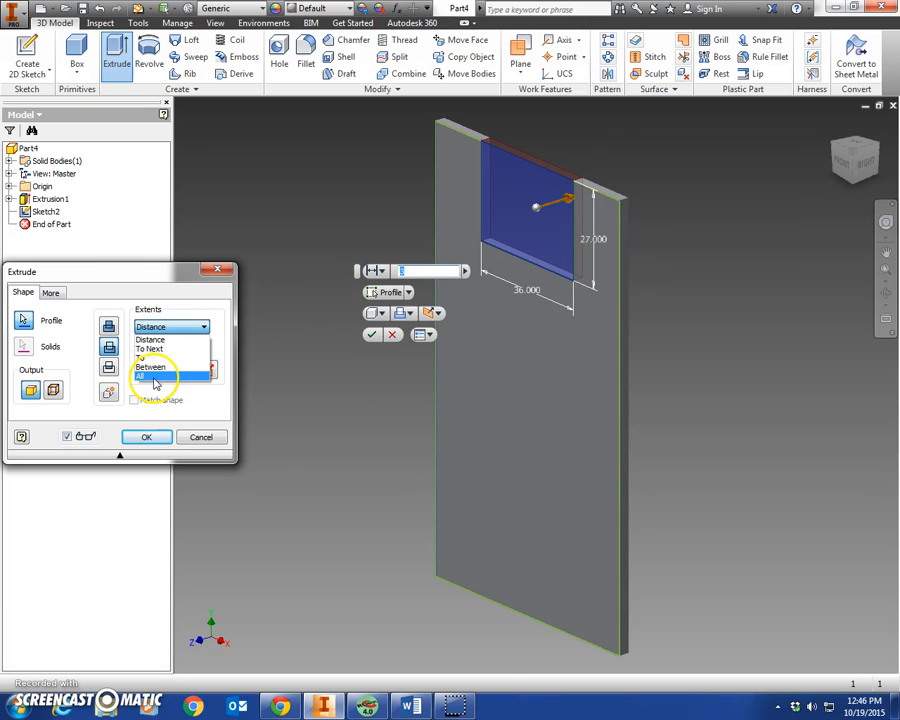
{"action": "left_click", "coordinate": [155, 381]}
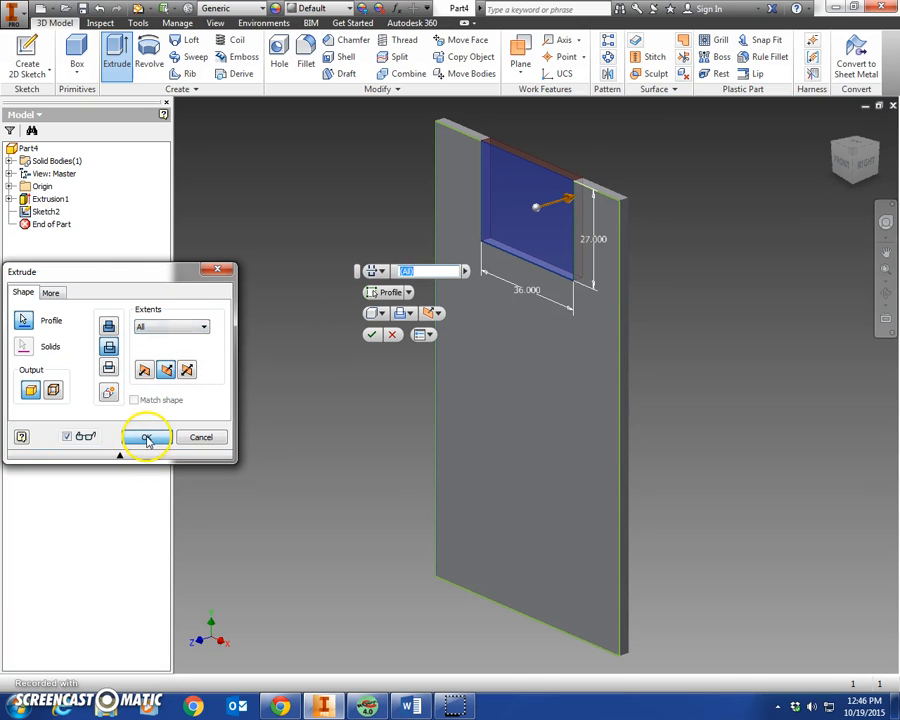
{"action": "left_click", "coordinate": [147, 440]}
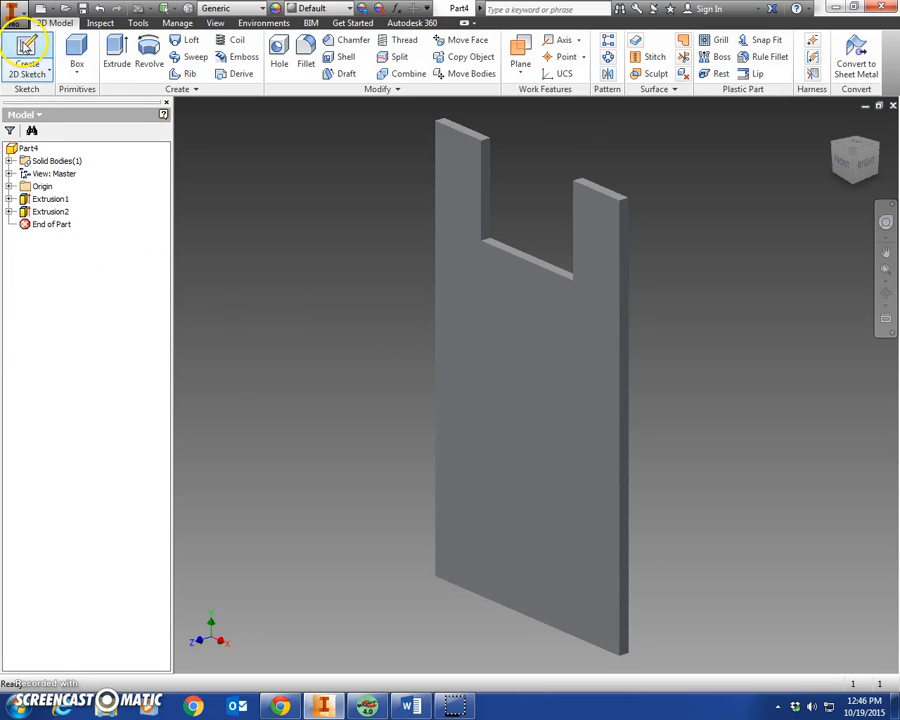
Start a 2D sketch on the notched panel's front face and place ten points in staggered rows of three and two across its lower half
{"action": "left_click", "coordinate": [26, 45]}
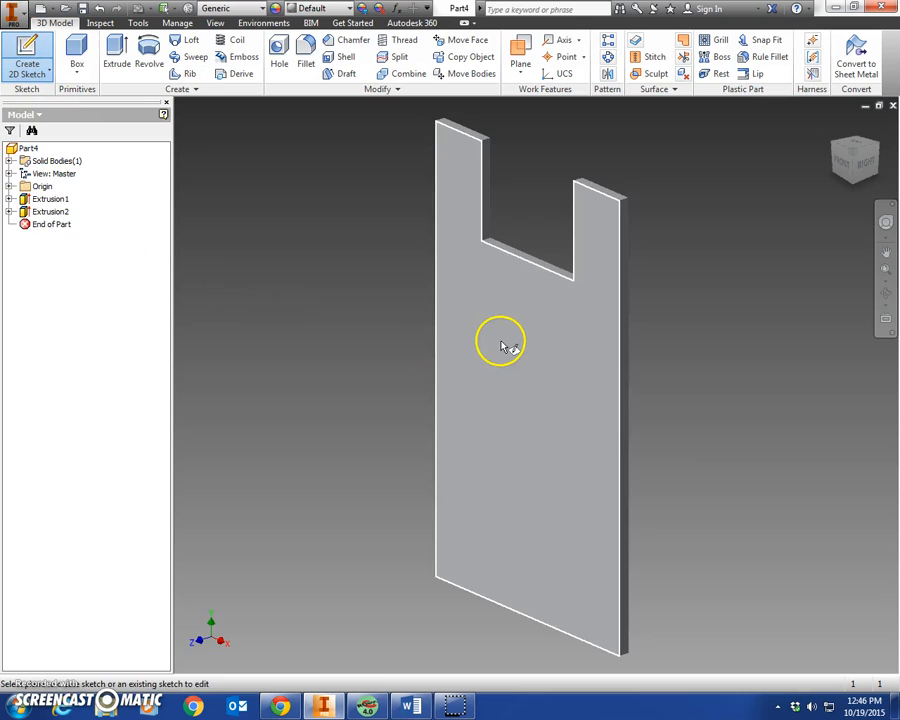
{"action": "left_click", "coordinate": [501, 342]}
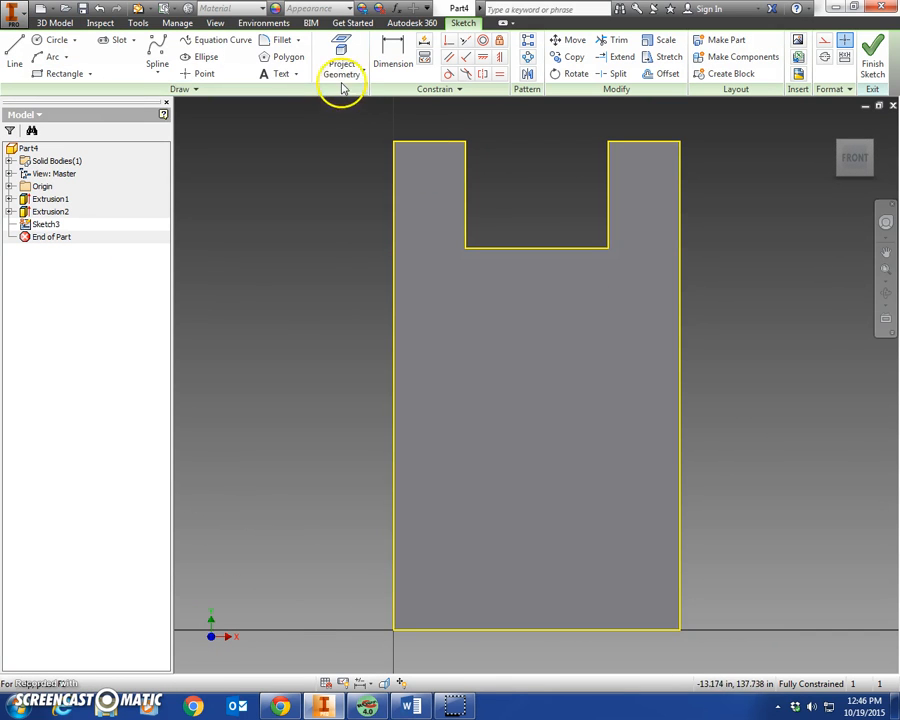
{"action": "left_click", "coordinate": [203, 76]}
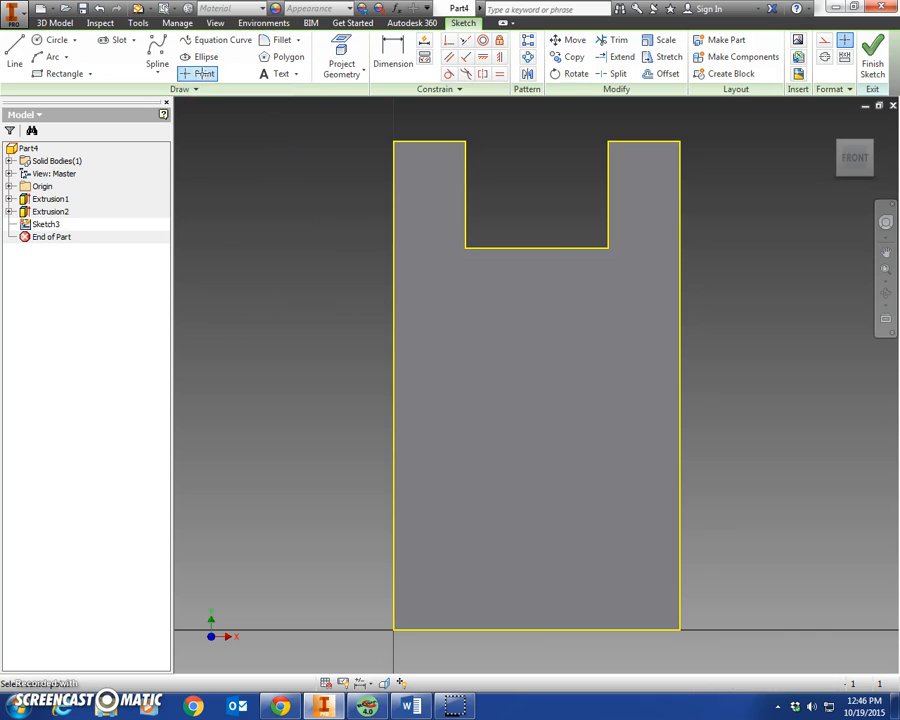
{"action": "left_click", "coordinate": [429, 605]}
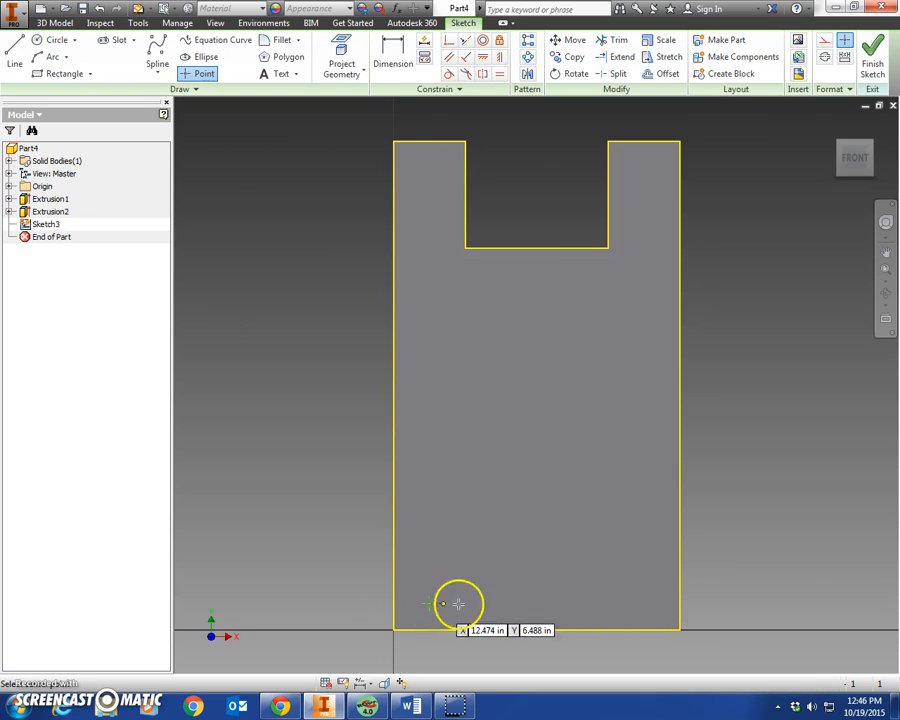
{"action": "left_click", "coordinate": [536, 604]}
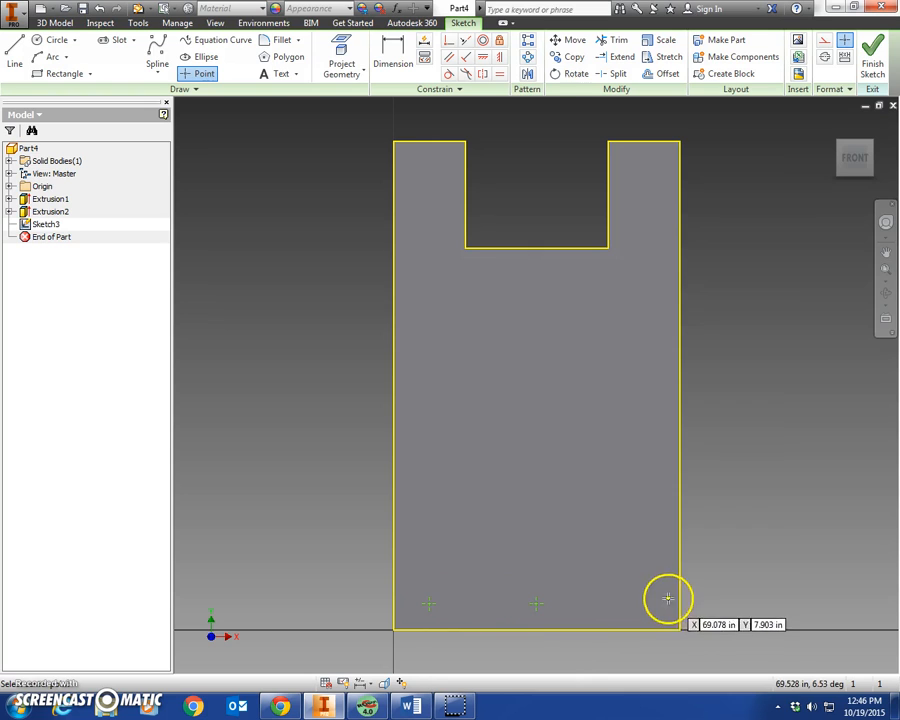
{"action": "left_click", "coordinate": [644, 603]}
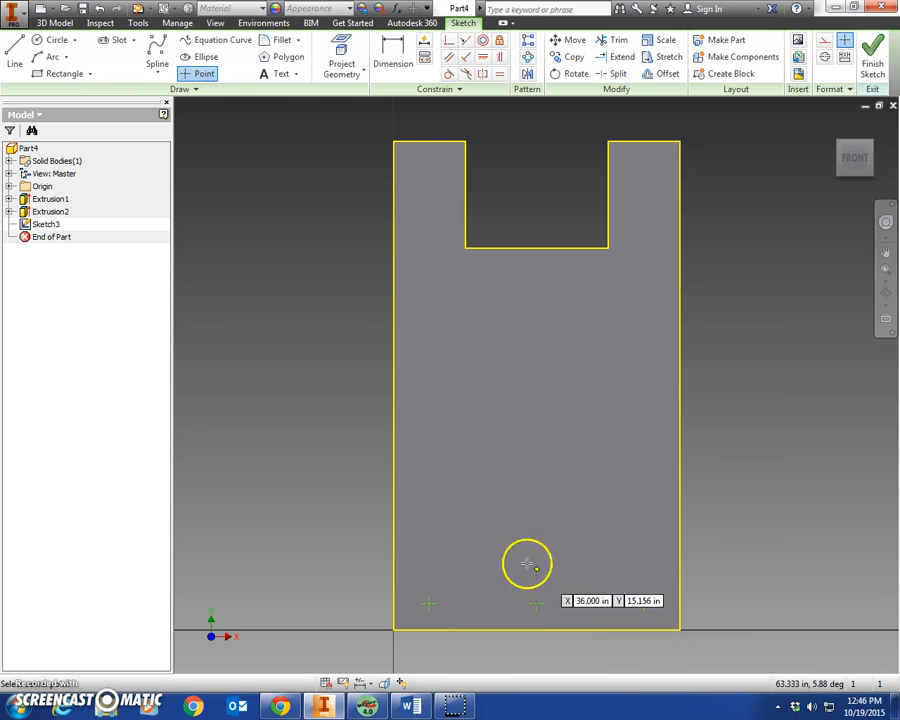
{"action": "left_click", "coordinate": [477, 552]}
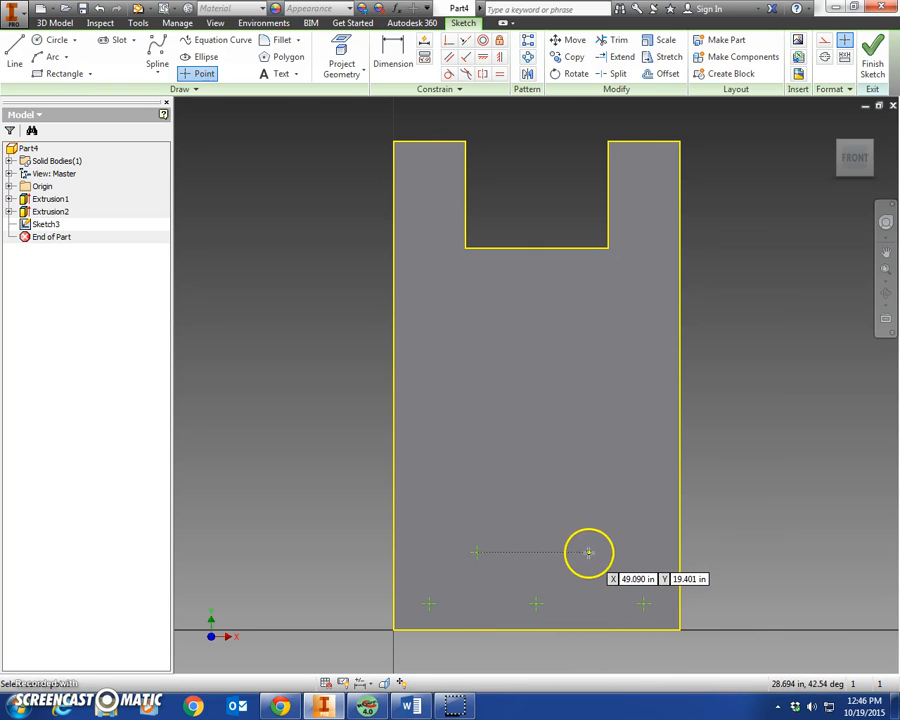
{"action": "left_click", "coordinate": [597, 552]}
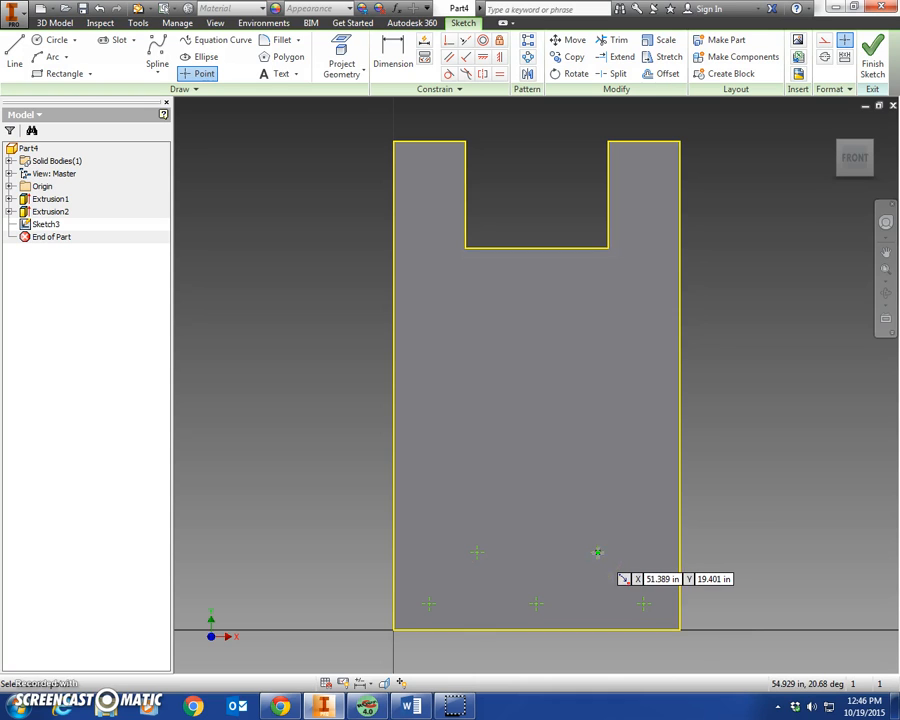
{"action": "left_click", "coordinate": [423, 479]}
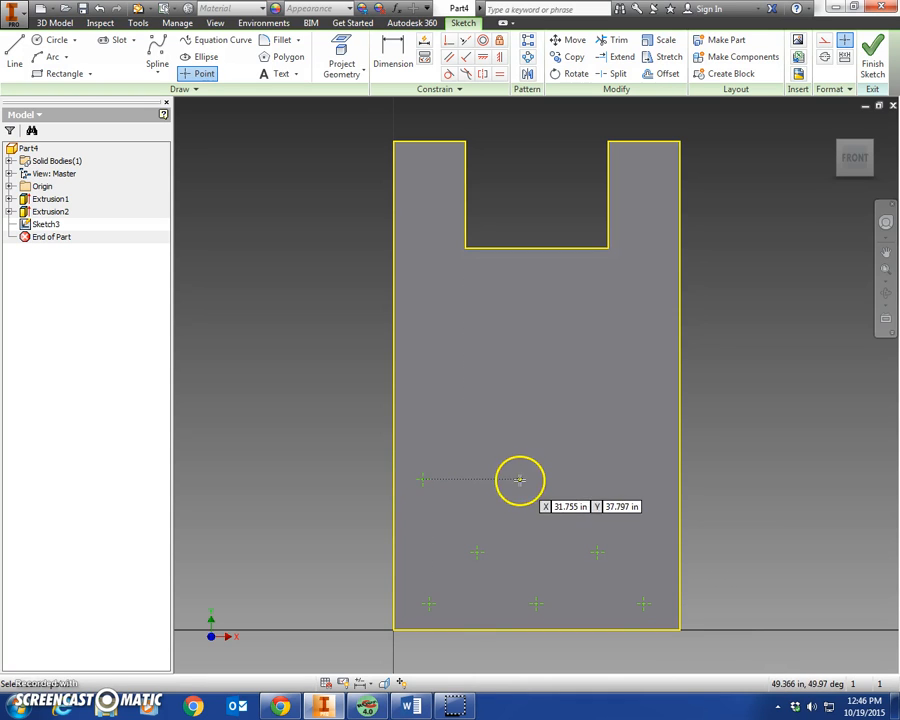
{"action": "left_click", "coordinate": [529, 479]}
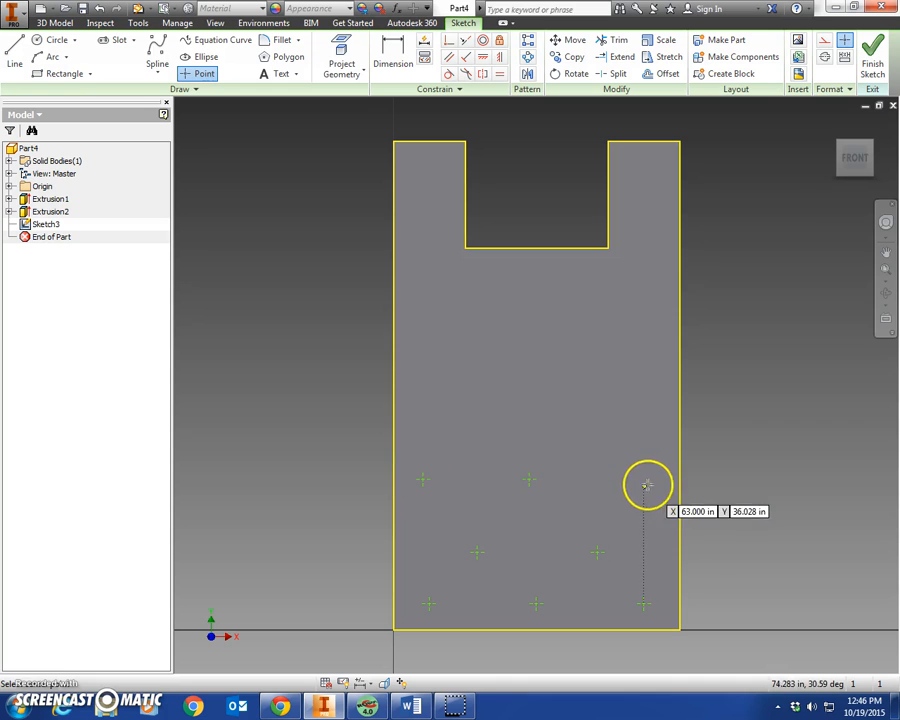
{"action": "left_click", "coordinate": [643, 479]}
{"action": "left_click", "coordinate": [476, 426]}
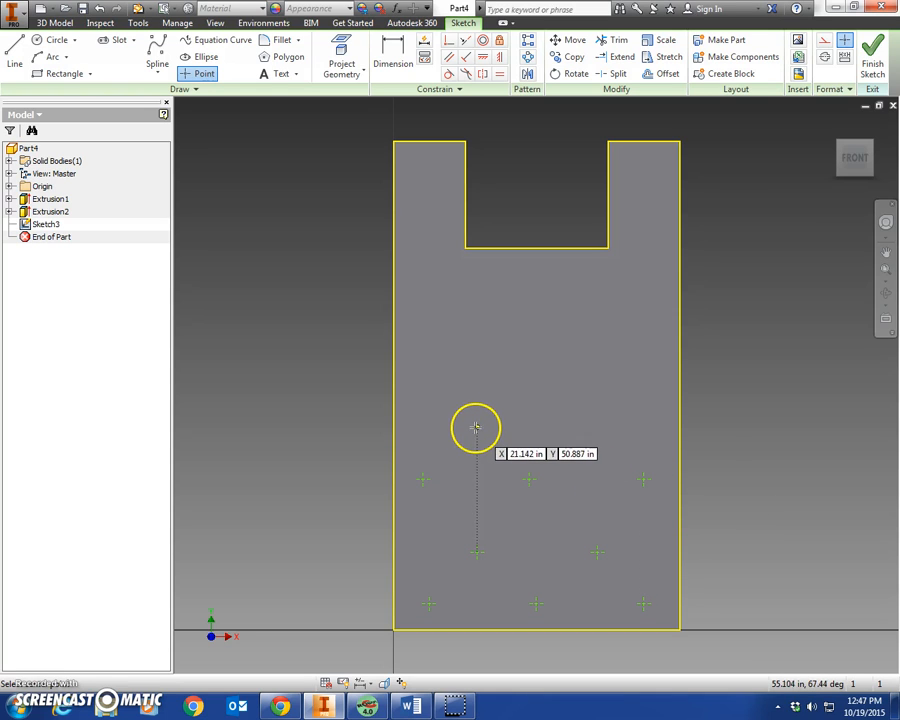
{"action": "left_click", "coordinate": [597, 428]}
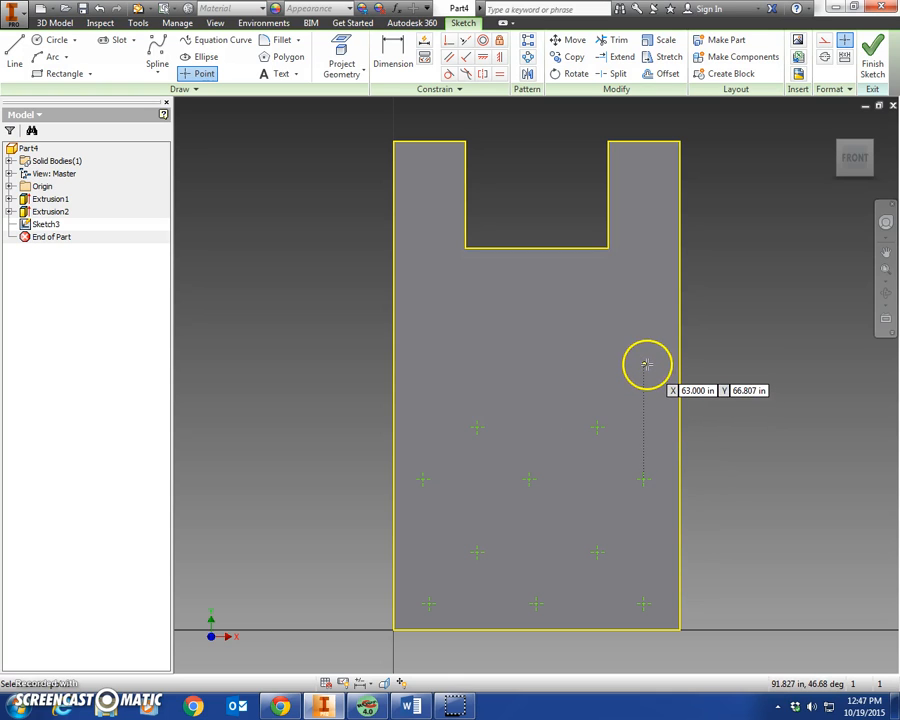
Place thirteen more scattered sketch points across the panel's upper half, below the notch and on both upright arms beside it
{"action": "left_click", "coordinate": [645, 364]}
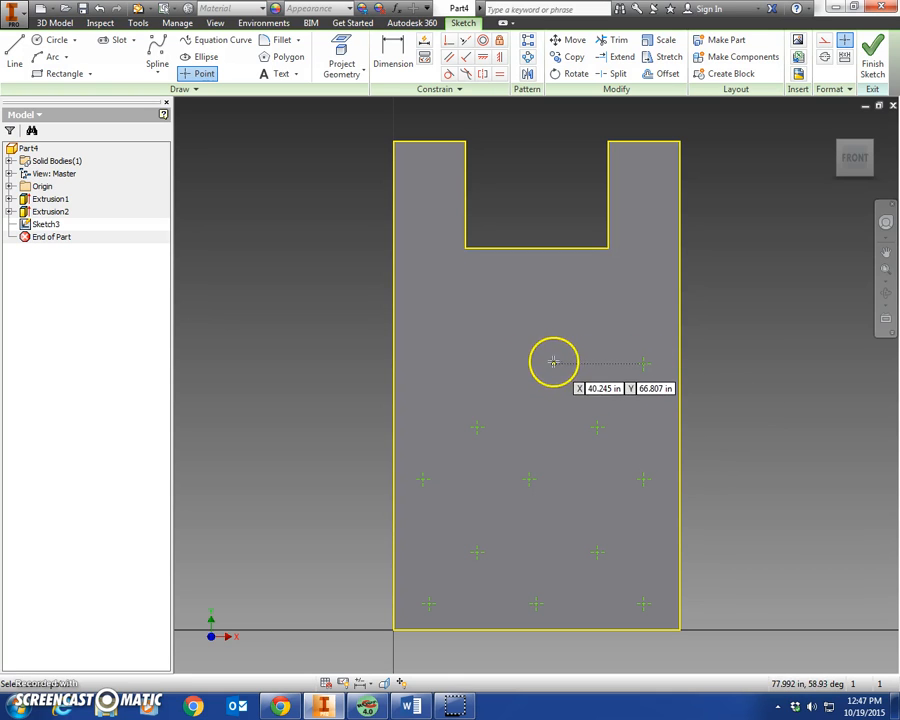
{"action": "left_click", "coordinate": [522, 361]}
{"action": "left_click", "coordinate": [435, 361]}
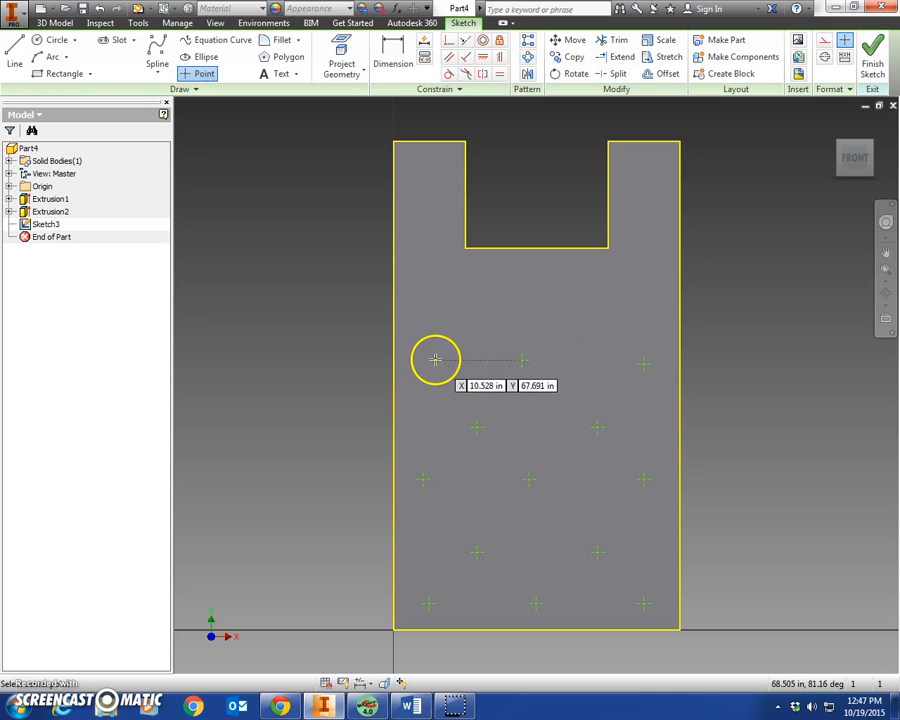
{"action": "left_click", "coordinate": [465, 298]}
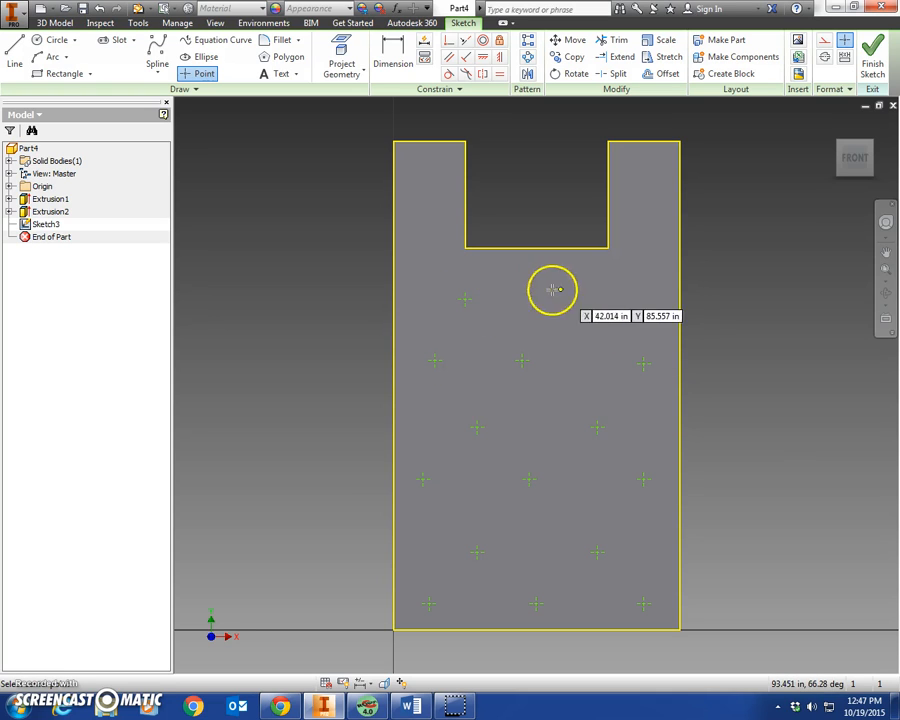
{"action": "left_click", "coordinate": [585, 305]}
{"action": "left_click", "coordinate": [652, 281]}
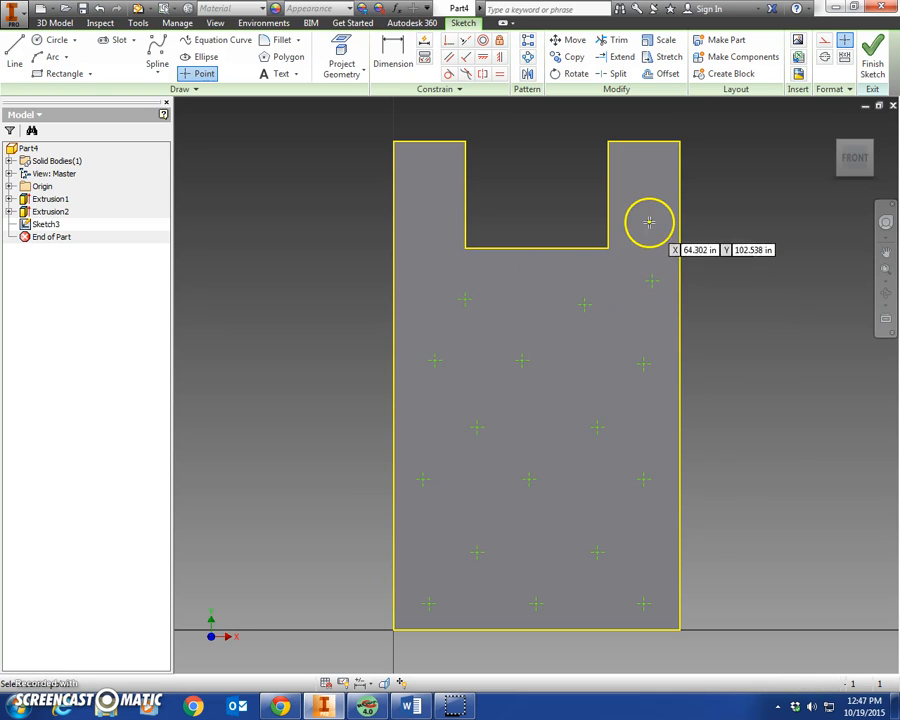
{"action": "left_click", "coordinate": [633, 221]}
{"action": "left_click", "coordinate": [663, 194]}
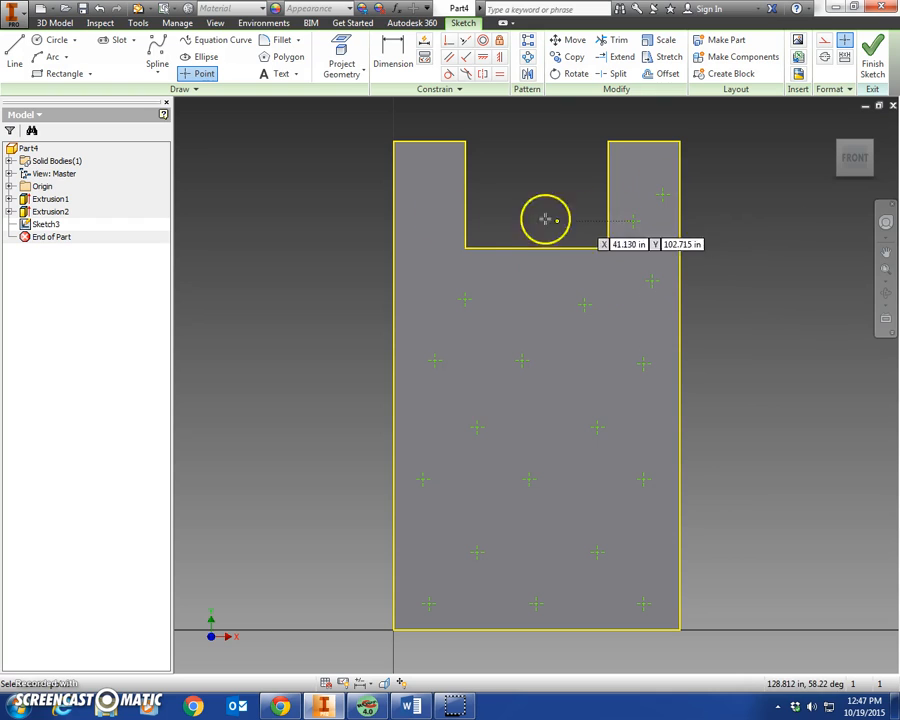
{"action": "left_click", "coordinate": [450, 157]}
{"action": "left_click", "coordinate": [408, 193]}
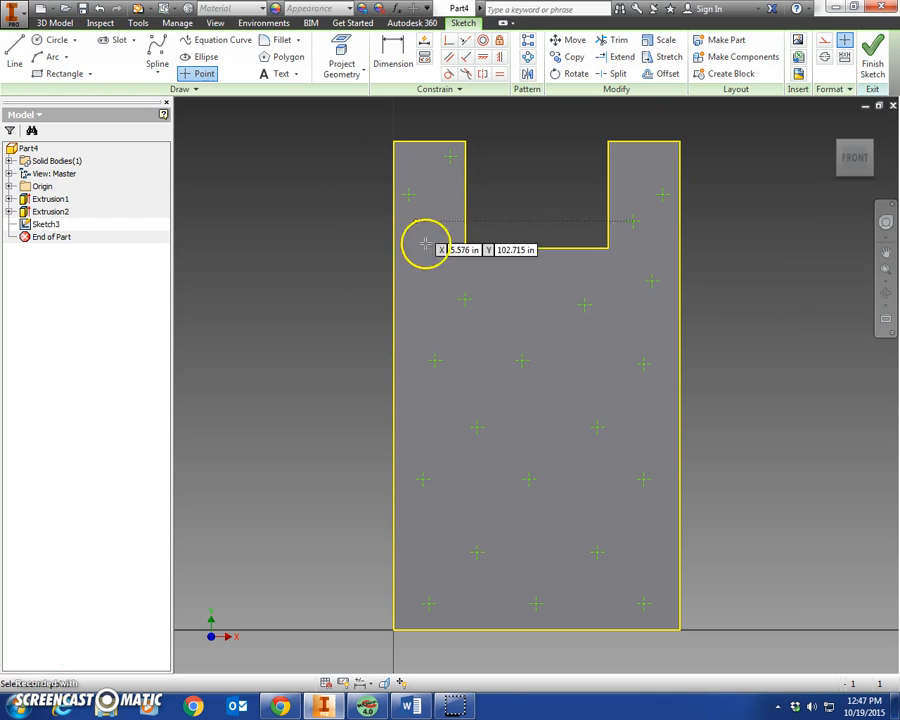
{"action": "left_click", "coordinate": [442, 242]}
{"action": "left_click", "coordinate": [417, 281]}
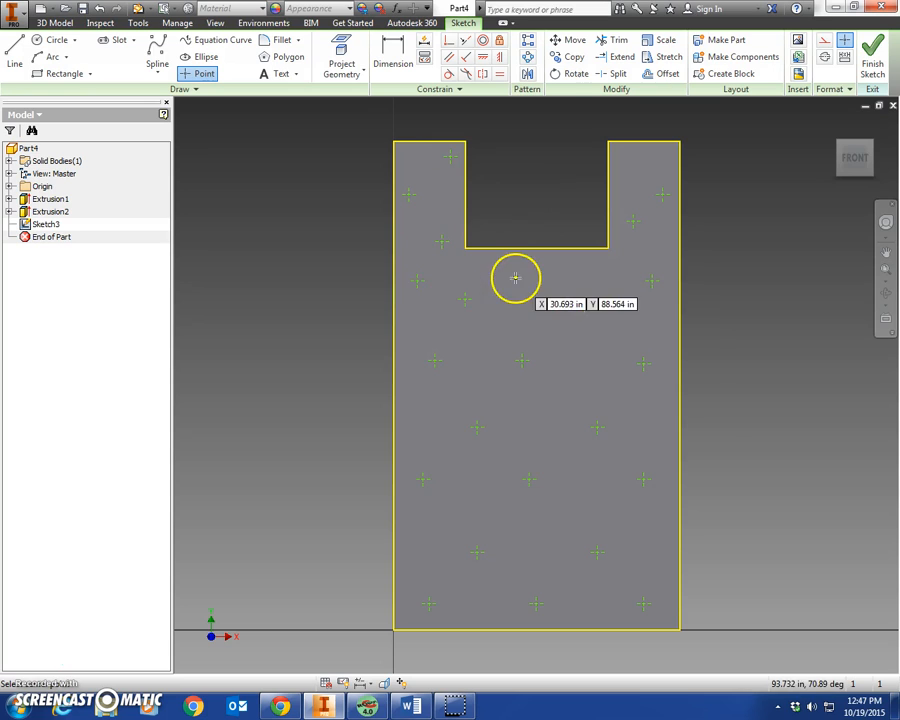
{"action": "left_click", "coordinate": [536, 281]}
{"action": "left_click", "coordinate": [585, 304]}
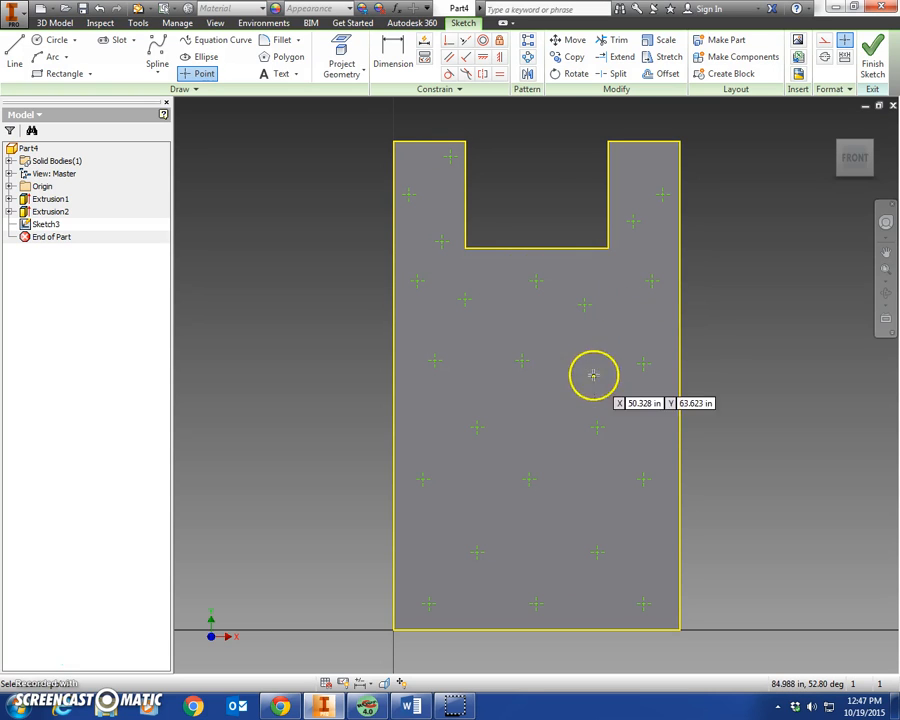
Place one more sketch point in the gap of the row below the notch, right of the panel's centre, and finish the sketch
{"action": "left_click", "coordinate": [597, 428]}
{"action": "left_click", "coordinate": [585, 360]}
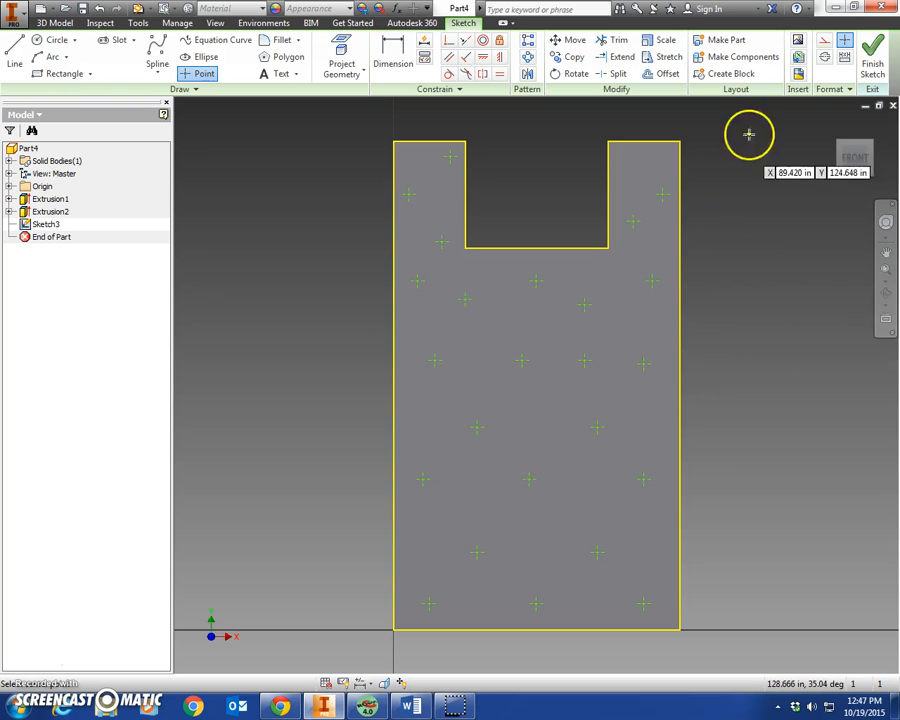
{"action": "left_click", "coordinate": [874, 58]}
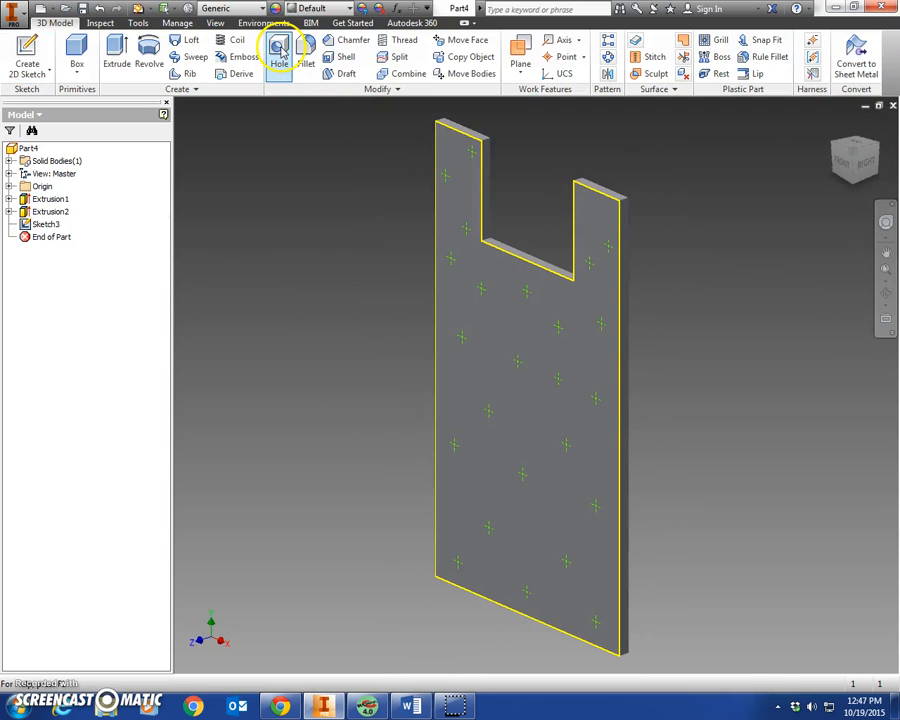
Create holes at all the sketch points with Distance termination, a depth of 0.25 in and a diameter of 1.75 in
{"action": "left_click", "coordinate": [280, 55]}
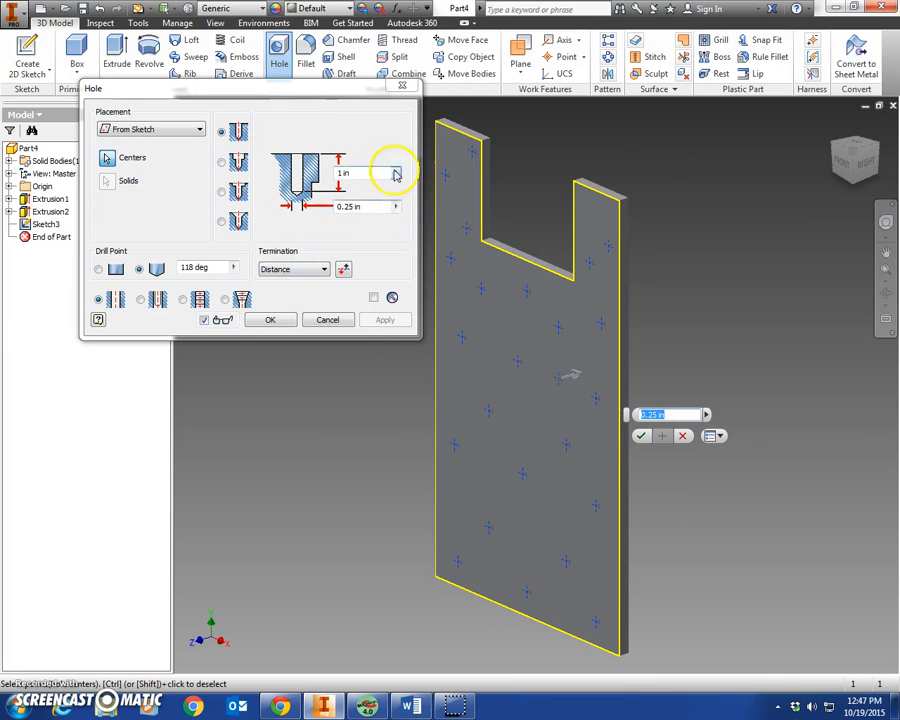
{"action": "left_click", "coordinate": [315, 272]}
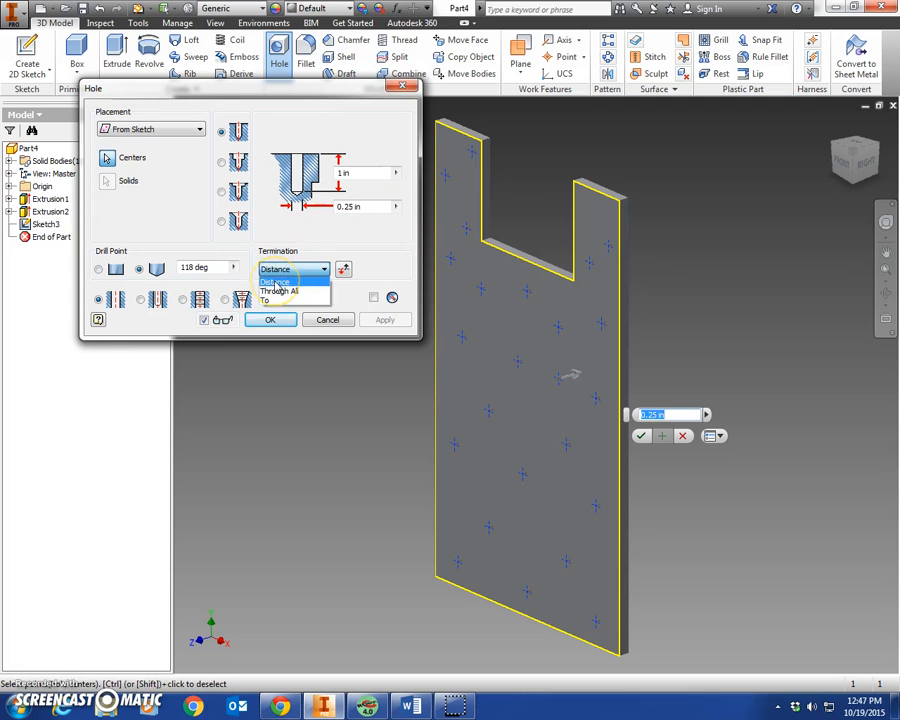
{"action": "left_click", "coordinate": [275, 283]}
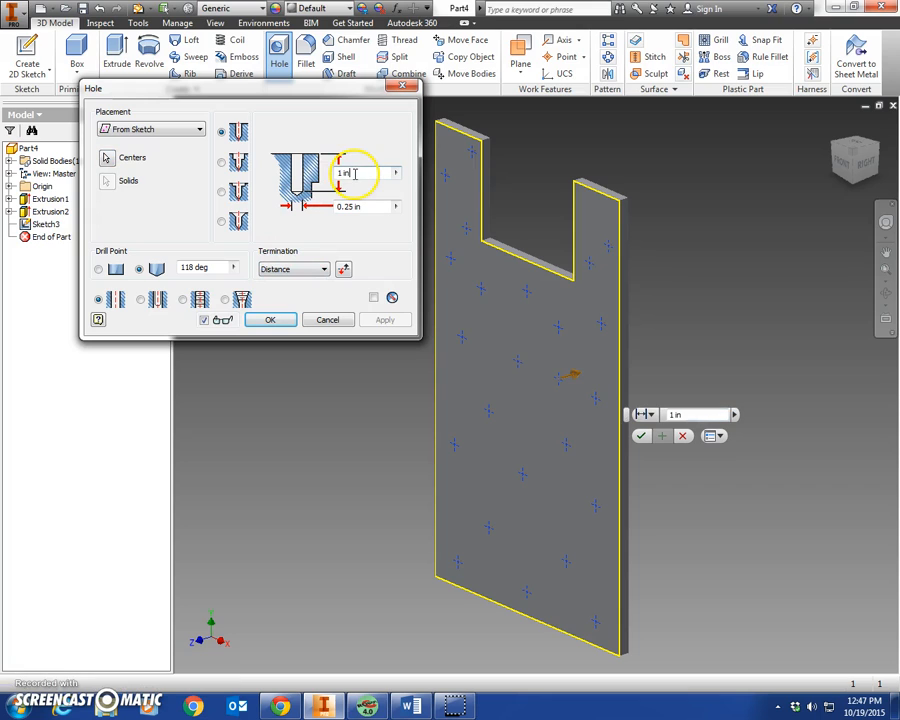
{"action": "left_click_drag", "start_coordinate": [349, 173], "coordinate": [327, 174]}
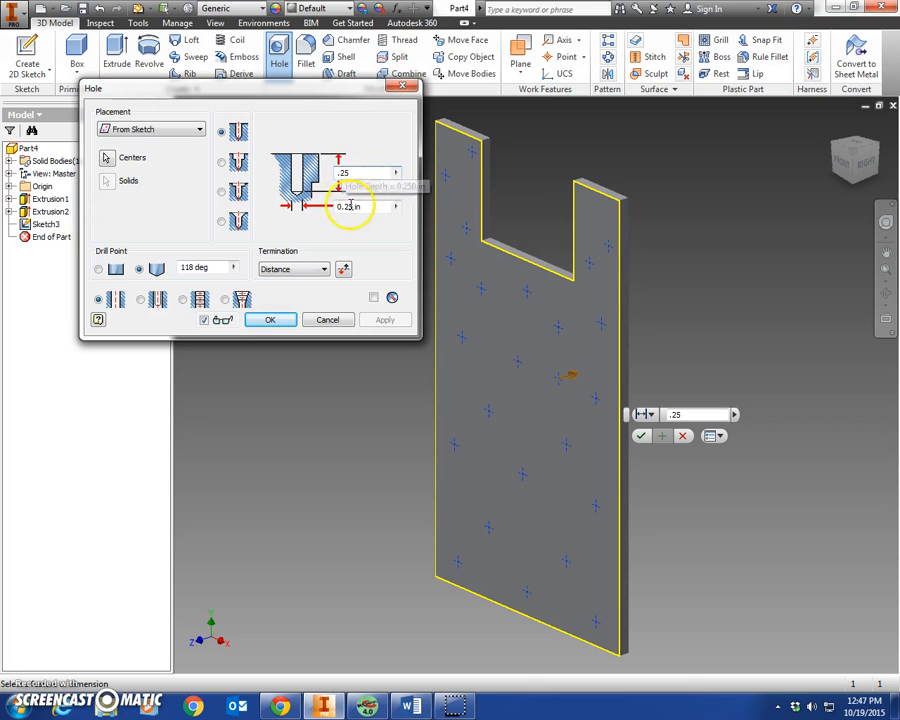
{"action": "left_click_drag", "start_coordinate": [376, 207], "coordinate": [345, 210]}
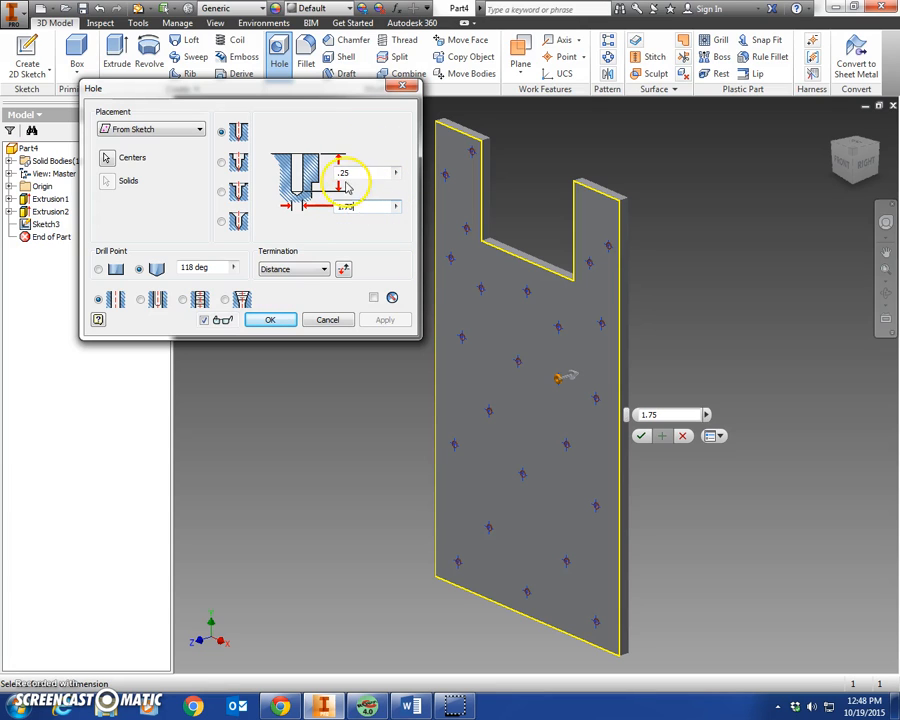
{"action": "left_click", "coordinate": [356, 175]}
{"action": "left_click", "coordinate": [367, 208]}
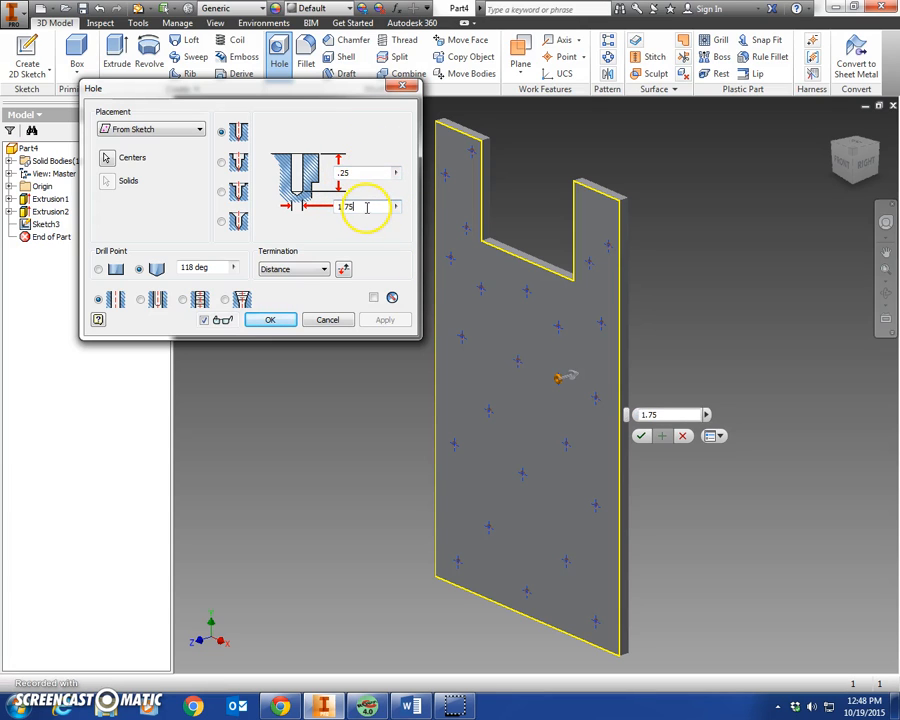
{"action": "left_click", "coordinate": [285, 320]}
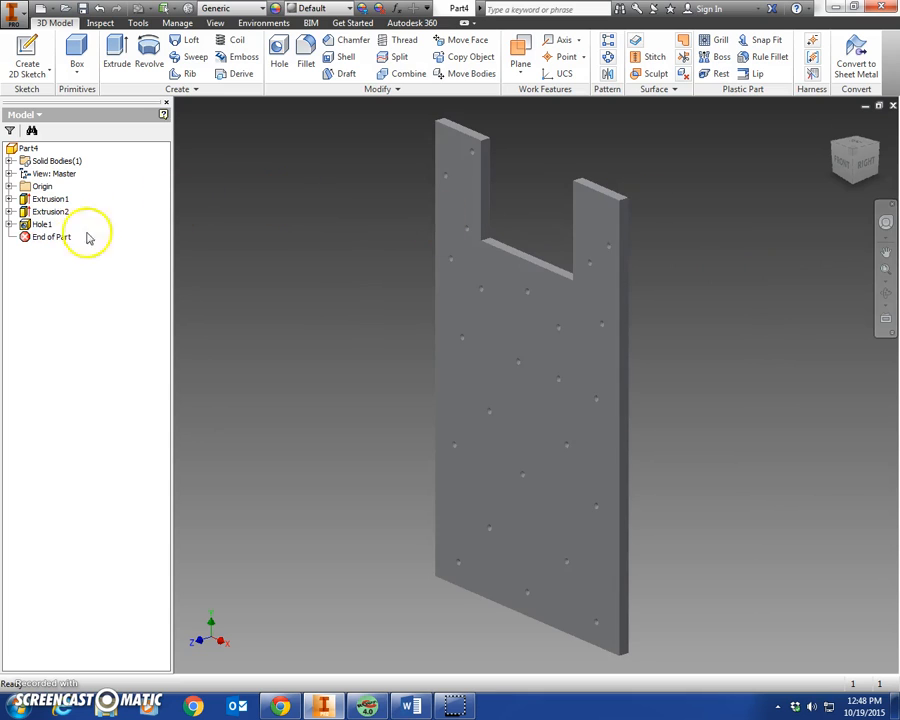
{"action": "left_click", "coordinate": [40, 225]}
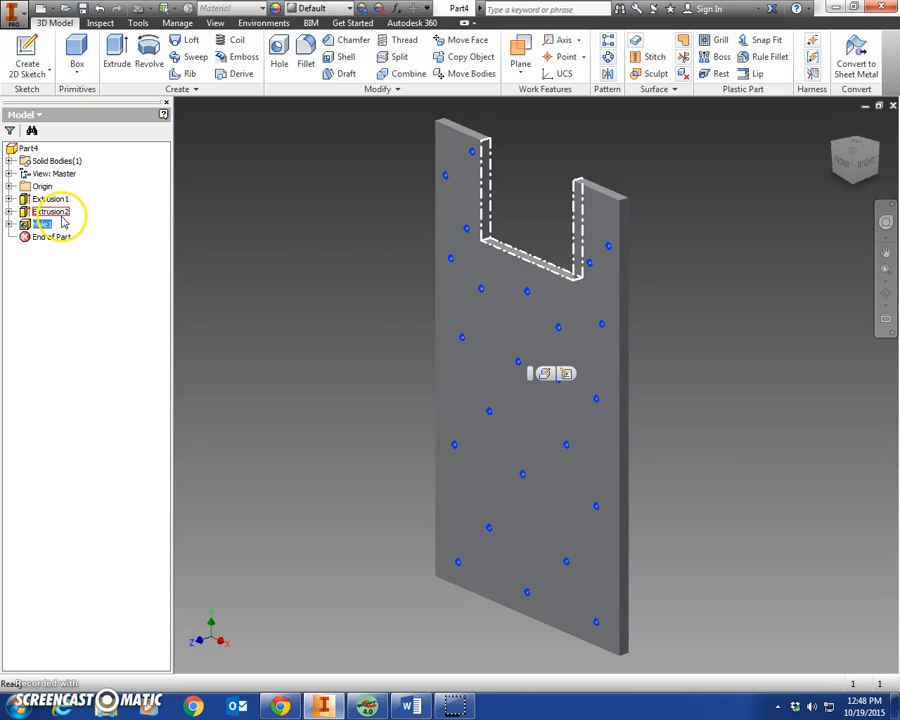
{"action": "left_click", "coordinate": [55, 212], "text": "ctrl"}
{"action": "left_click", "coordinate": [58, 200], "text": "ctrl"}
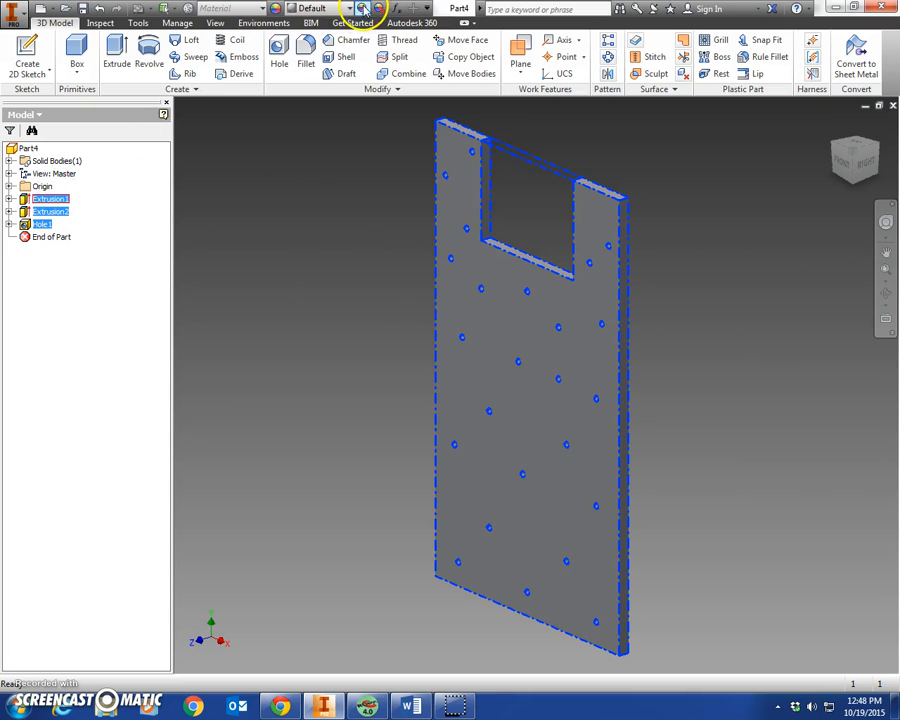
{"action": "left_click", "coordinate": [350, 9]}
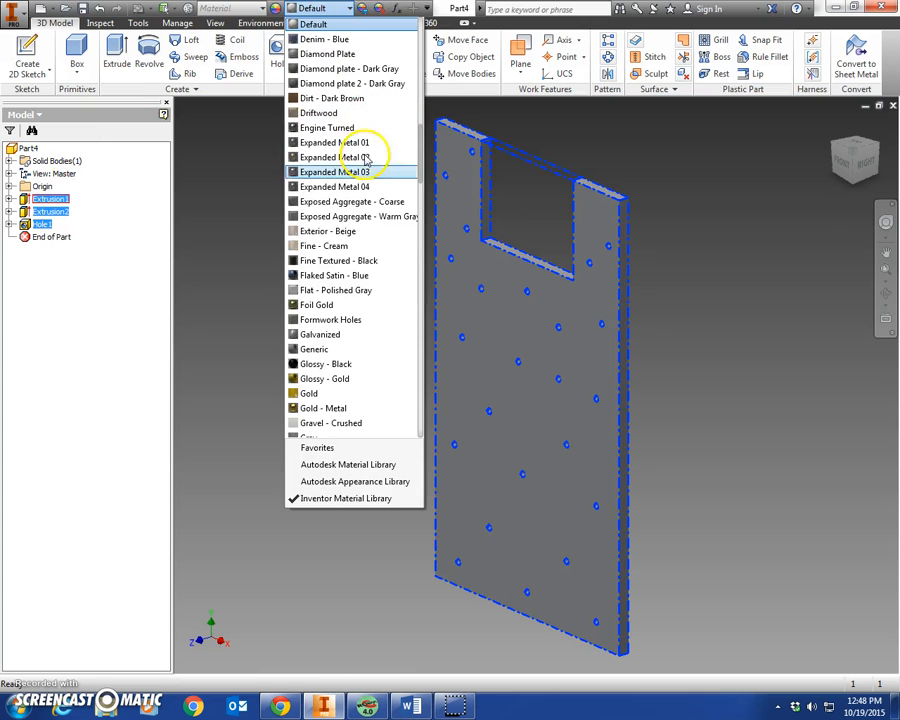
{"action": "left_click", "coordinate": [243, 275]}
{"action": "left_click", "coordinate": [237, 264]}
Save the part as "wall climb" in the playground folder
{"action": "left_click", "coordinate": [12, 12]}
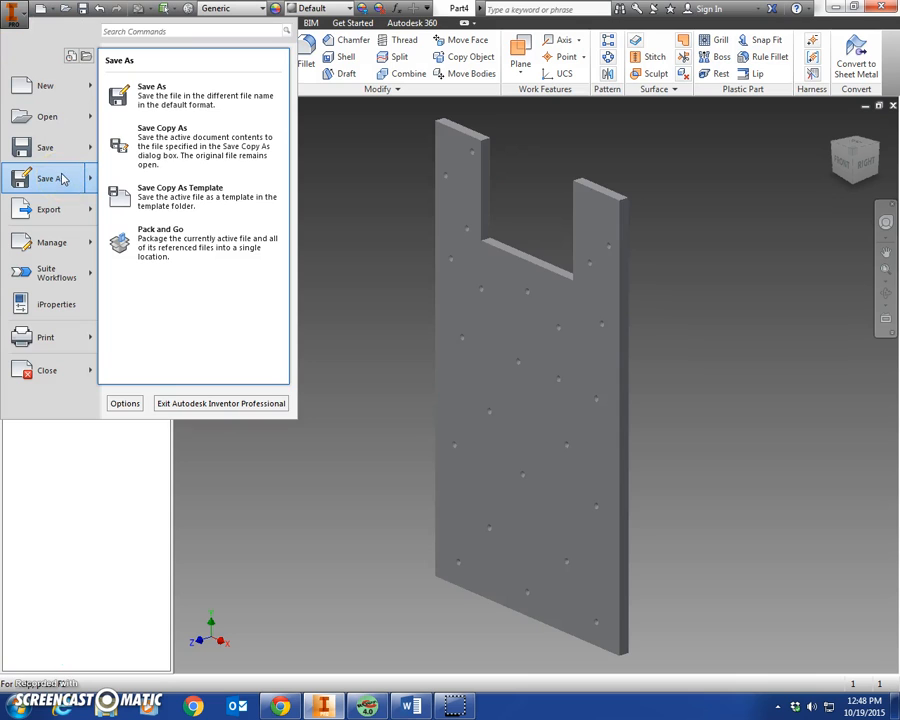
{"action": "left_click", "coordinate": [55, 178]}
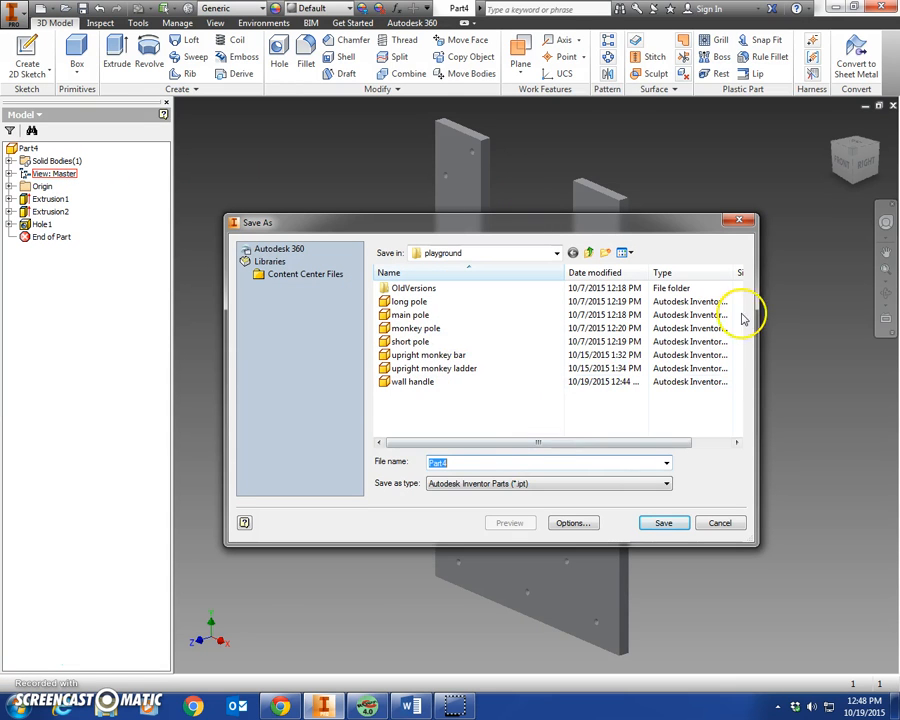
{"action": "type", "text": "wall climb"}
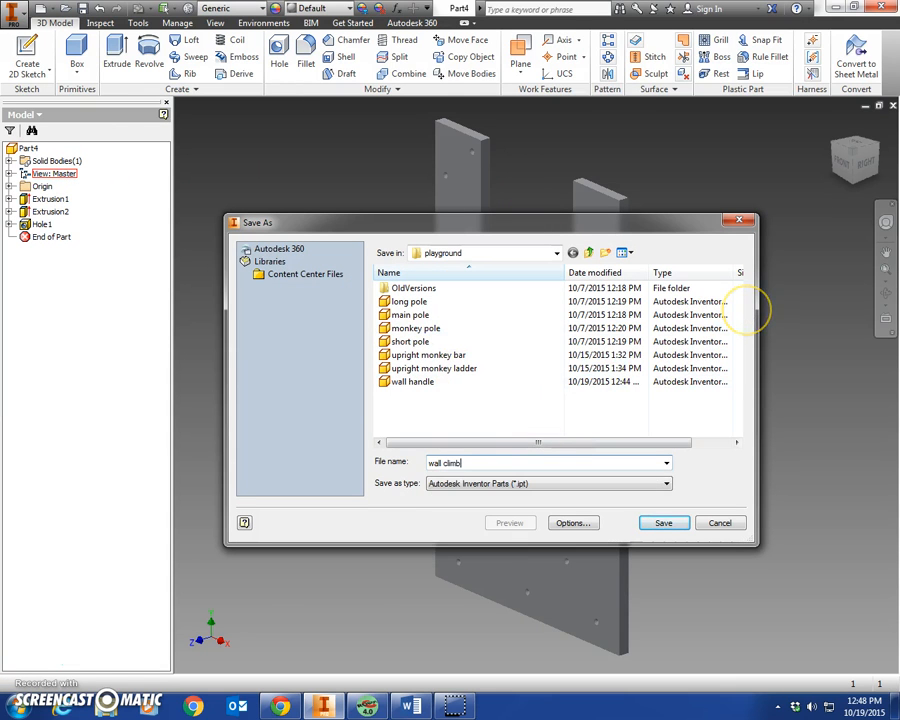
{"action": "left_click", "coordinate": [659, 526]}
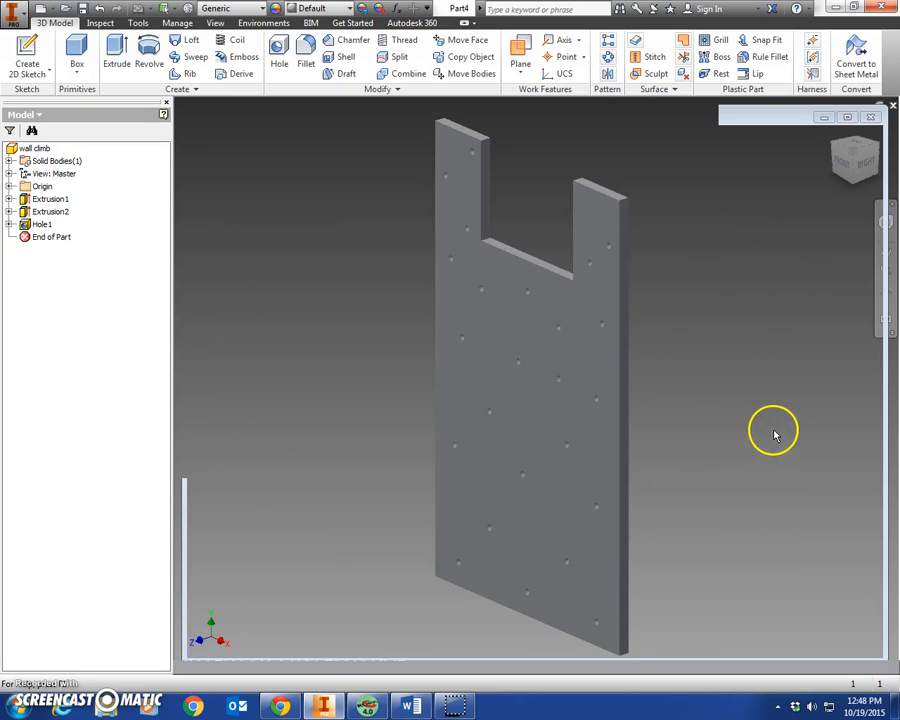